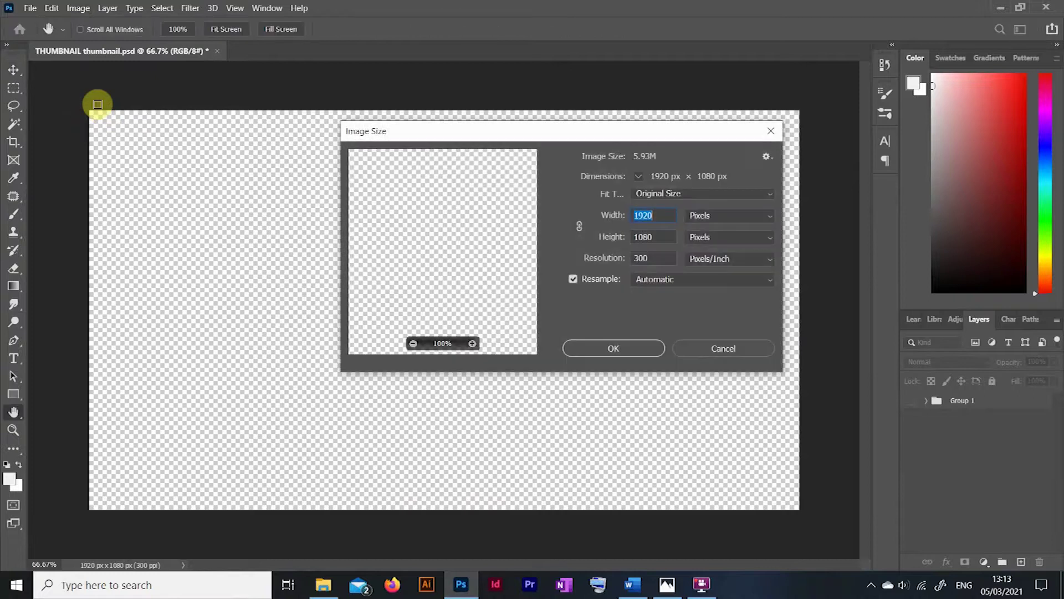
- Check the document's pixel width and height in Image Size, leaving the dimensions as they are
click(661, 216)
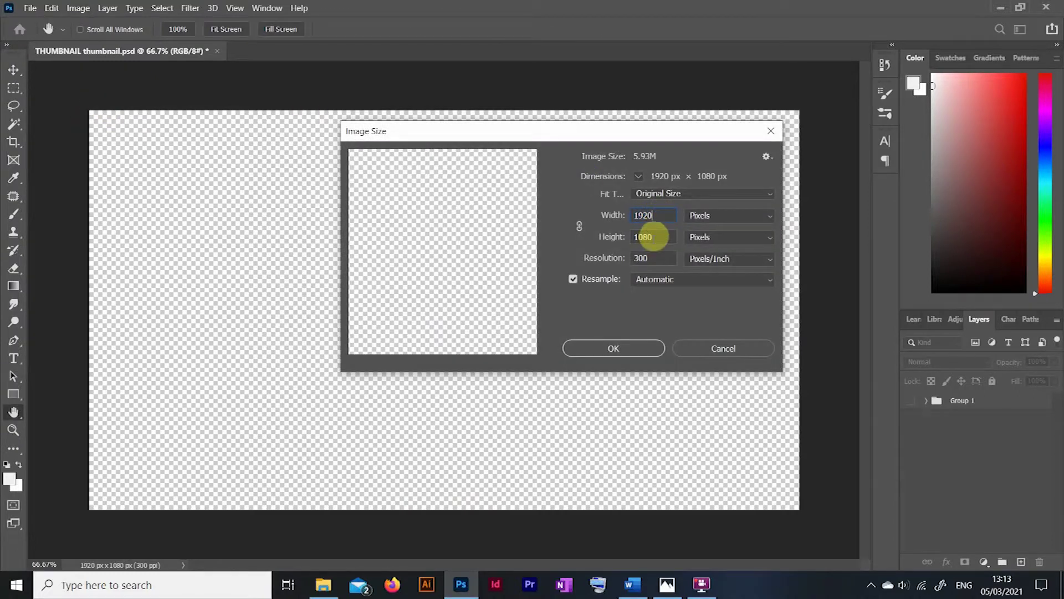
double_click(650, 236)
click(778, 132)
- Place the DSC04619 photo from File Explorer onto the thumbnail canvas
key(v)
click(324, 585)
drag(207, 94, 435, 485)
drag(388, 400, 388, 404)
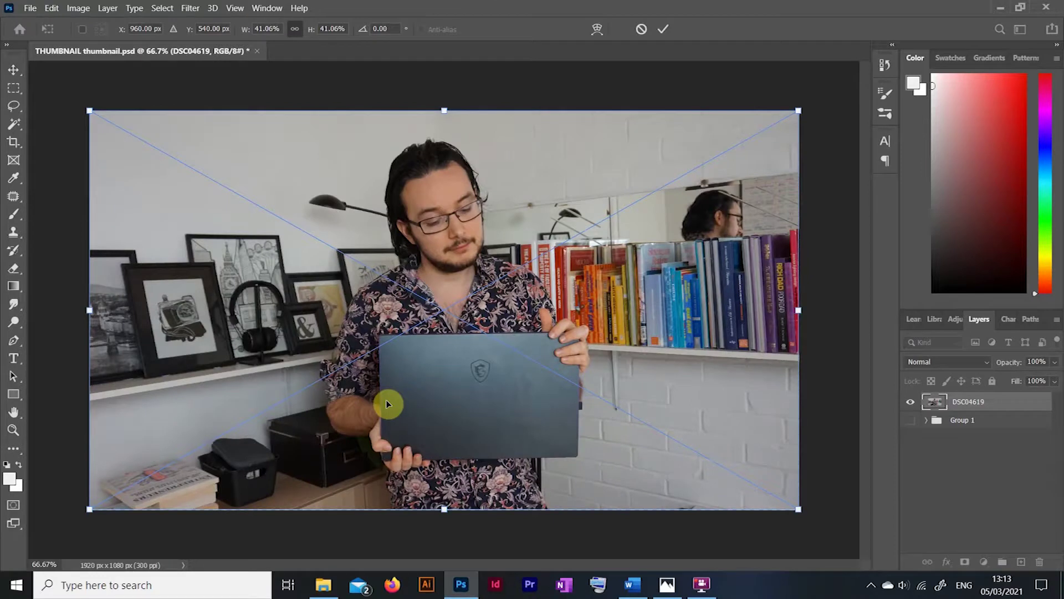
- Scale the placed DSC04619 photo to about 43% so it slightly overfills the canvas, and commit the transform
right_click(974, 422)
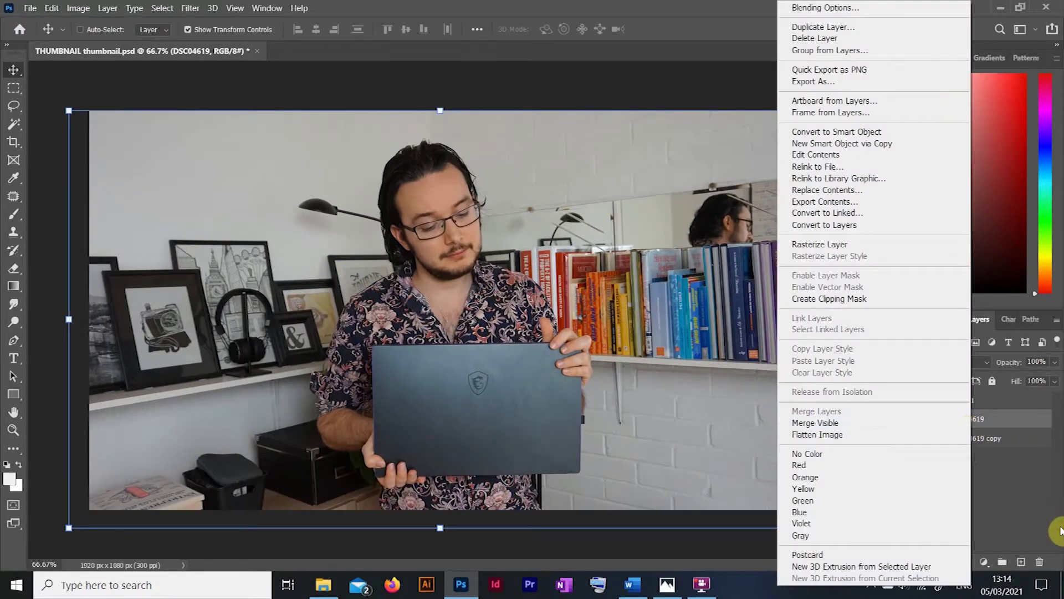
click(1035, 502)
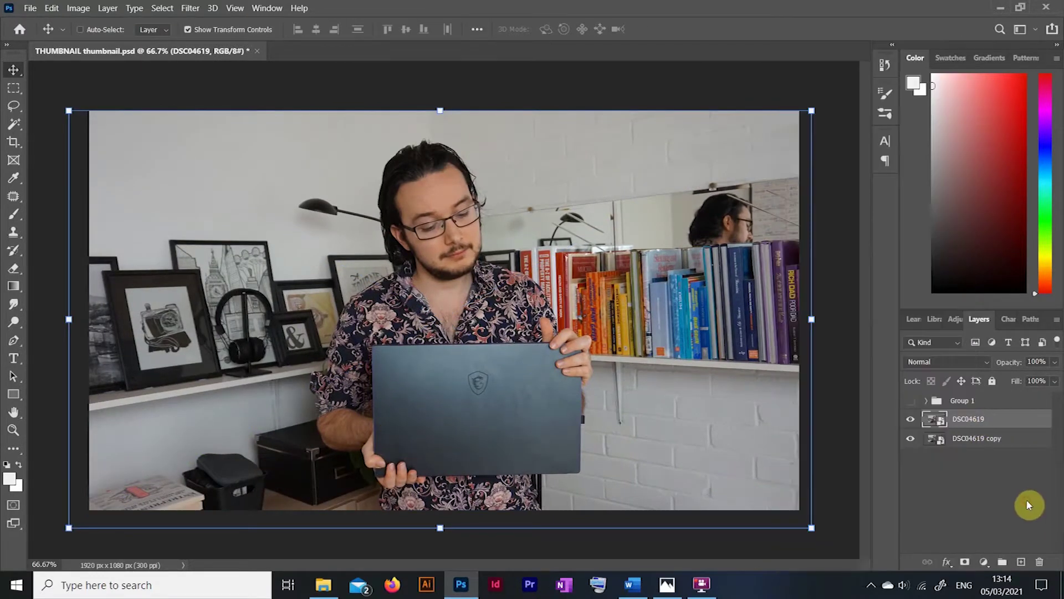
shift+click(976, 438)
key(ctrl+t)
drag(55, 104, 54, 106)
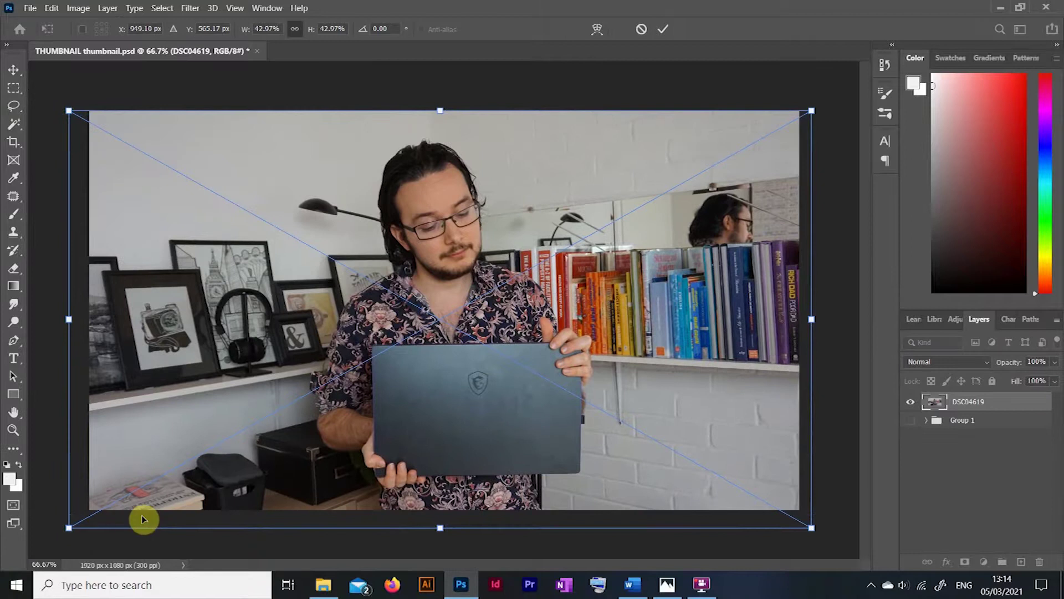
key(Return)
click(961, 471)
- Move the DSC04619 layer below Group 1 and place a duplicate of it directly underneath
drag(968, 403, 959, 464)
right_click(964, 423)
click(967, 416)
drag(964, 411, 962, 471)
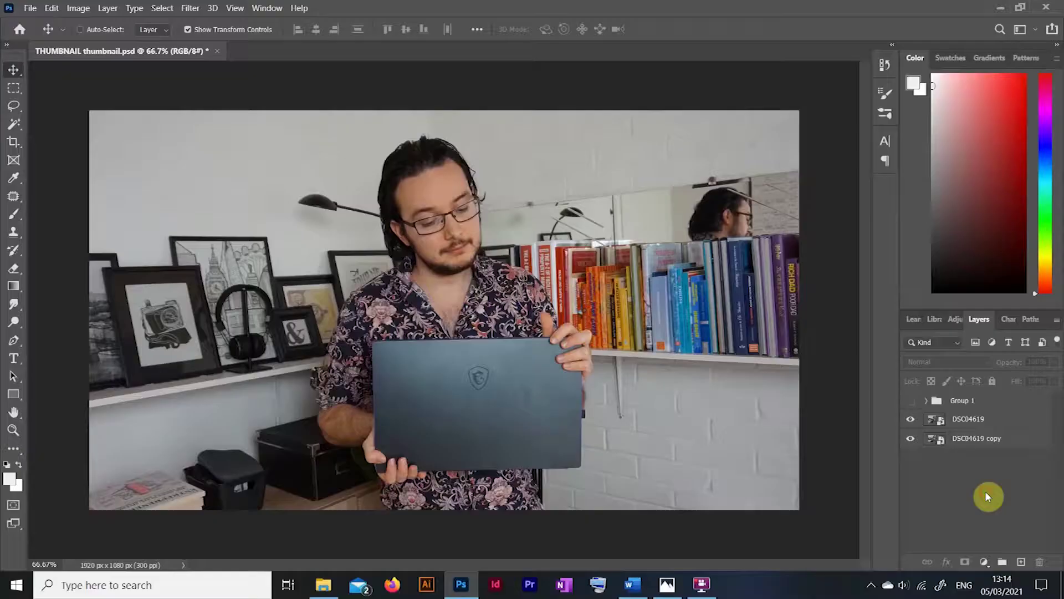
- Rasterize the upper DSC04619 layer and keep it selected
right_click(954, 425)
click(800, 244)
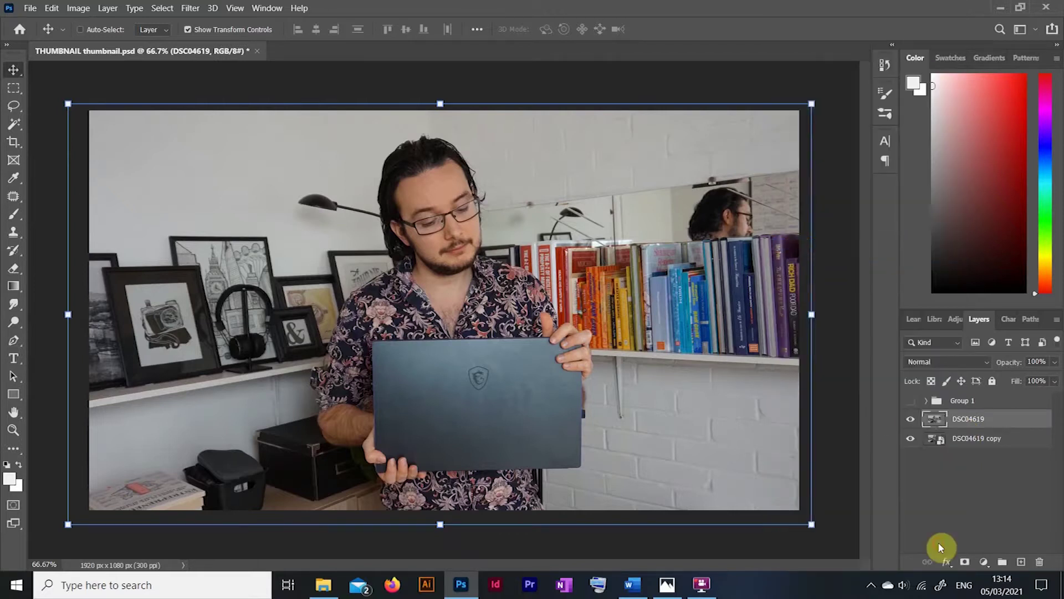
click(939, 540)
click(947, 422)
- Apply Auto Tone, Auto Contrast and Auto Color to the DSC04619 layer
click(78, 7)
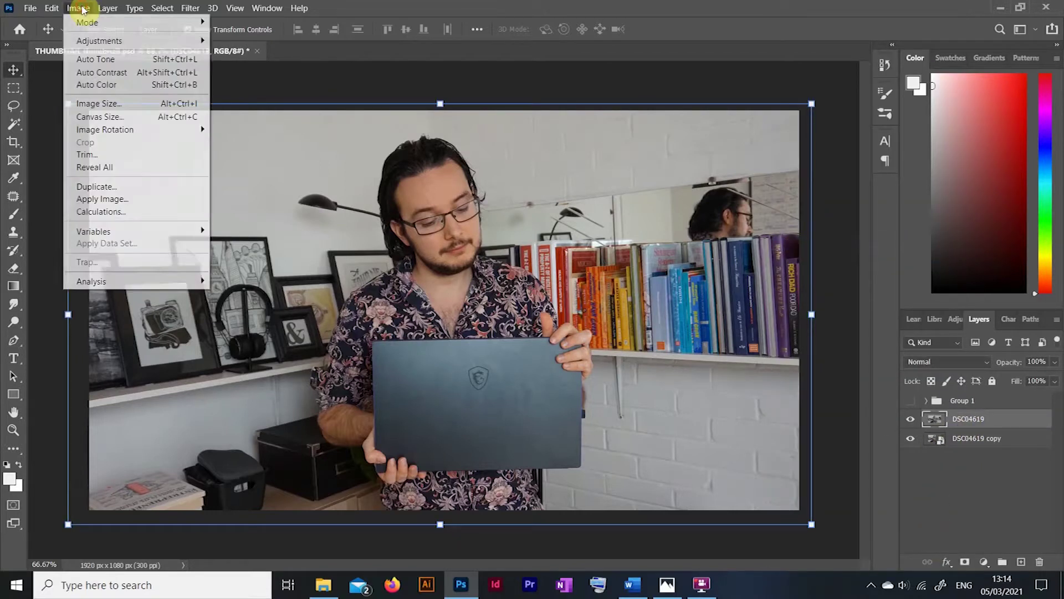
mouse_move(118, 41)
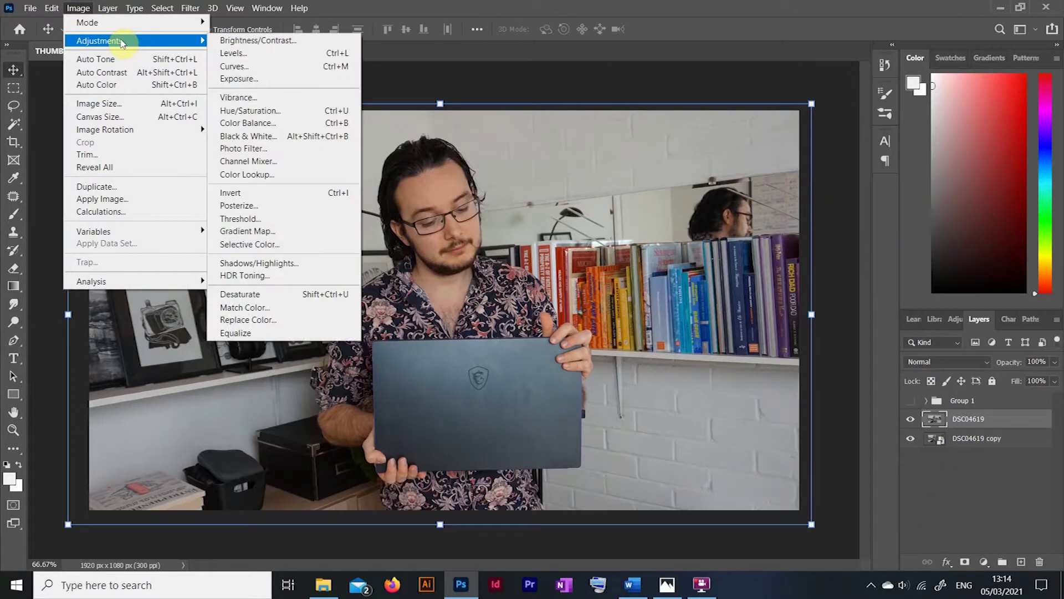
click(123, 60)
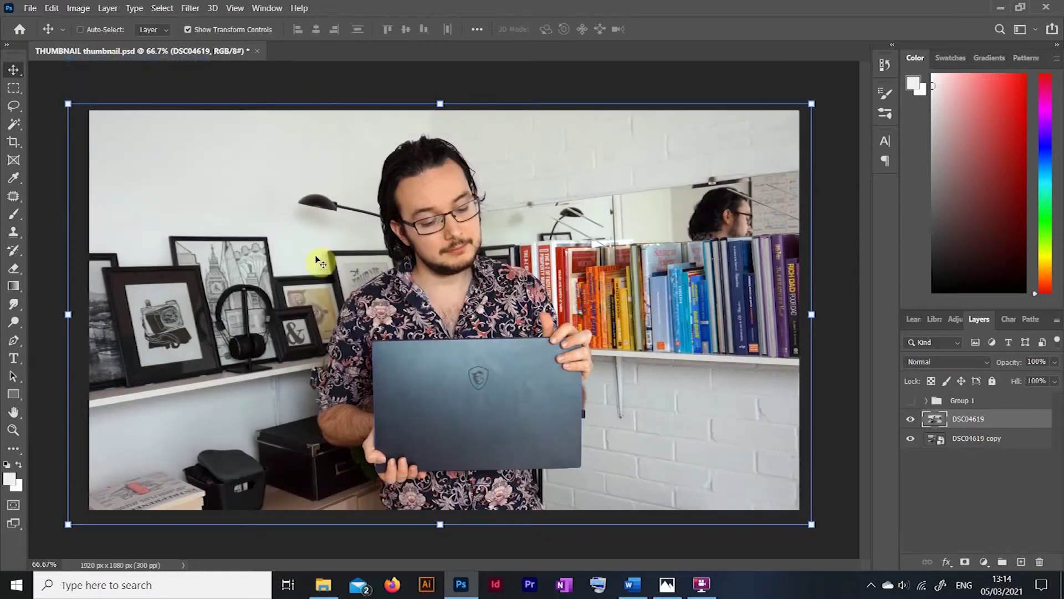
click(78, 7)
click(86, 72)
click(78, 8)
click(89, 85)
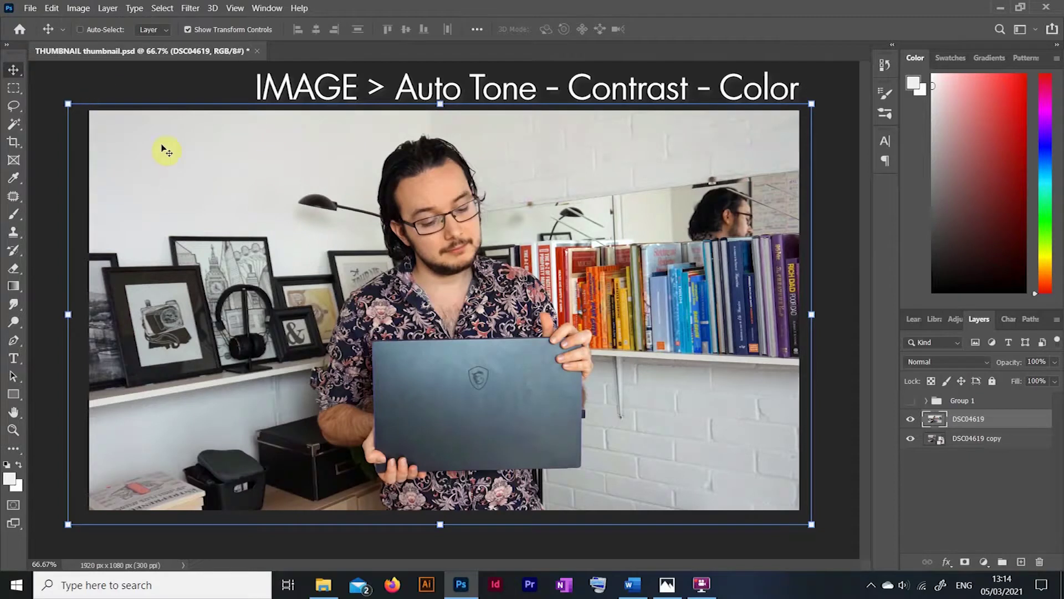
- Compare the auto-corrected photo with the original by toggling the DSC04619 layer's visibility
click(912, 420)
click(912, 420)
click(912, 419)
click(912, 422)
click(912, 421)
click(912, 422)
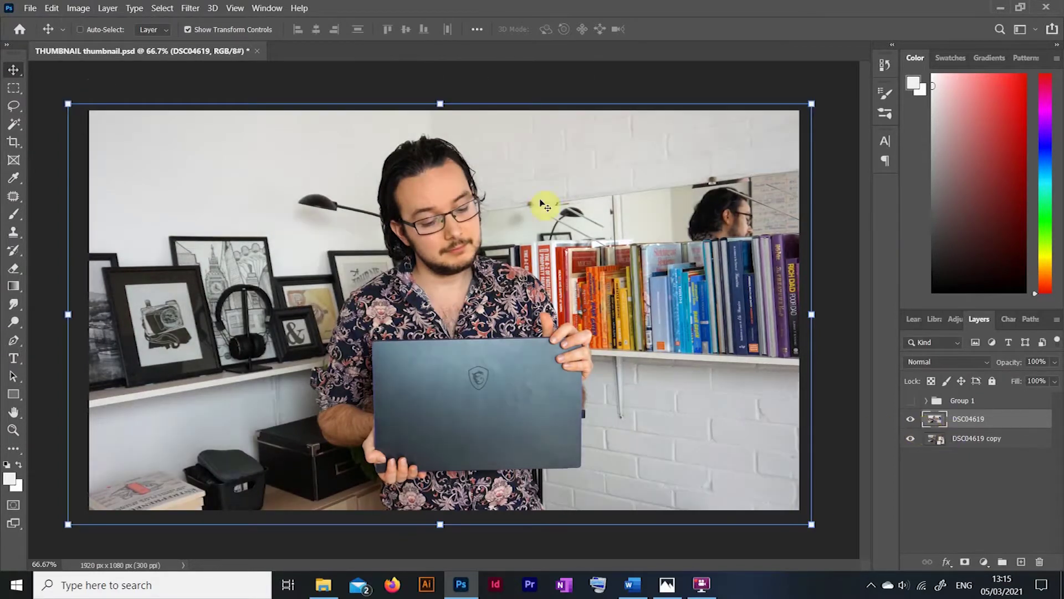
click(80, 9)
mouse_move(195, 42)
click(347, 53)
mouse_move(783, 353)
mouse_down()
mouse_move(805, 358)
mouse_move(781, 359)
mouse_up()
mouse_move(958, 355)
mouse_down()
mouse_move(943, 357)
mouse_move(959, 358)
mouse_up()
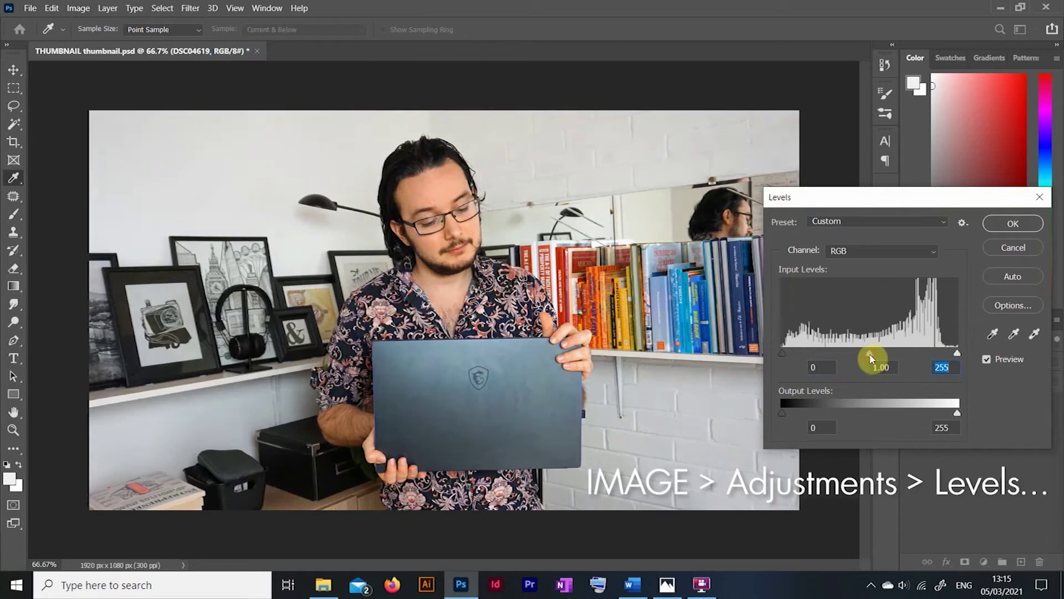
drag(871, 358, 881, 359)
drag(786, 356, 783, 355)
text(0)
click(541, 231)
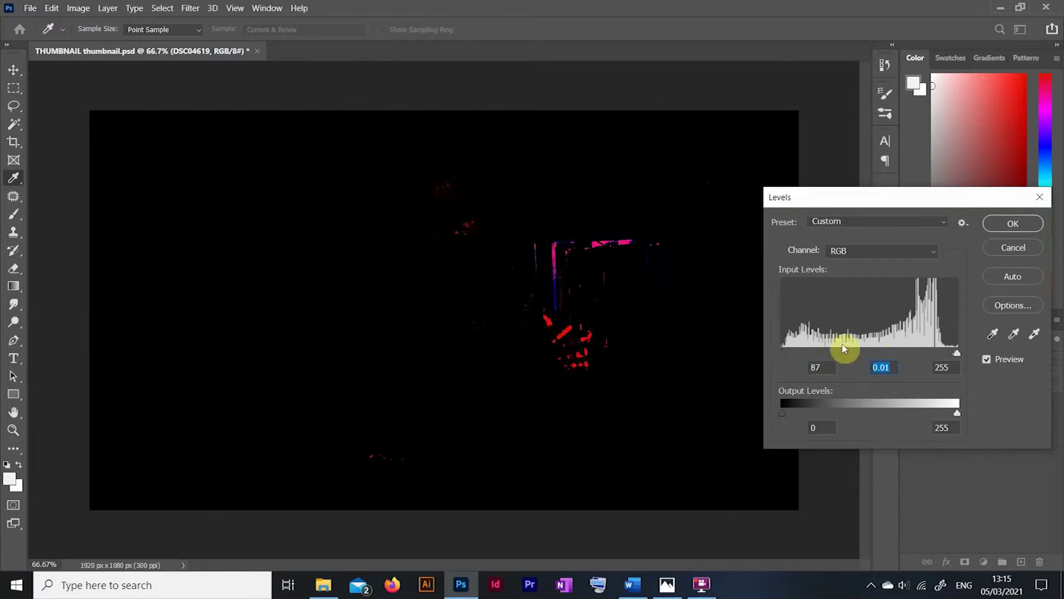
click(1004, 249)
click(1012, 247)
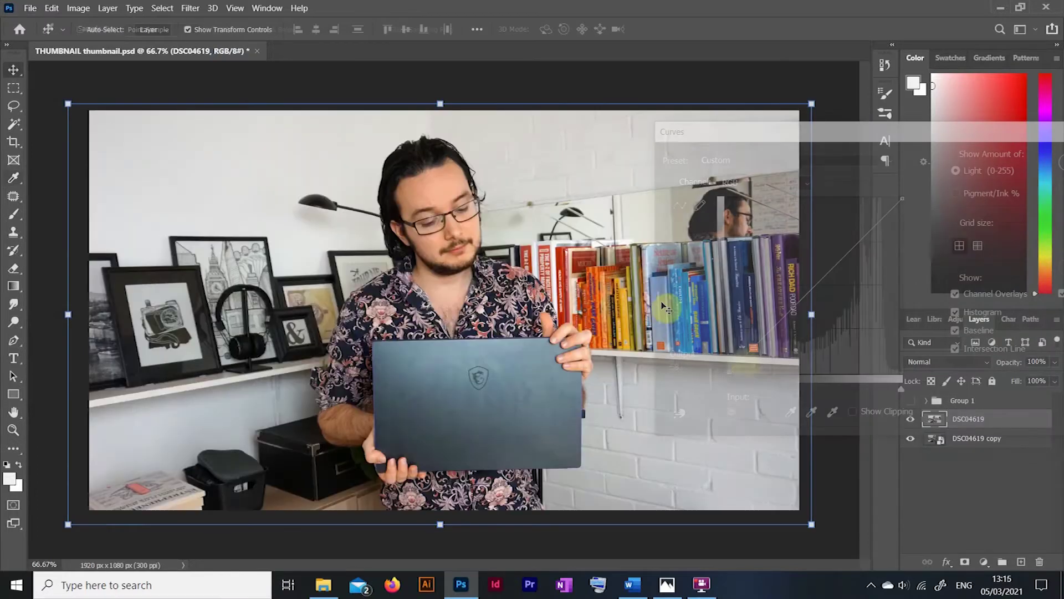
- Fine-tune the DSC04619 layer's shadows and highlights with Curves by slightly shifting the black and white points
key(ctrl+m)
drag(742, 375, 730, 373)
drag(902, 198, 897, 198)
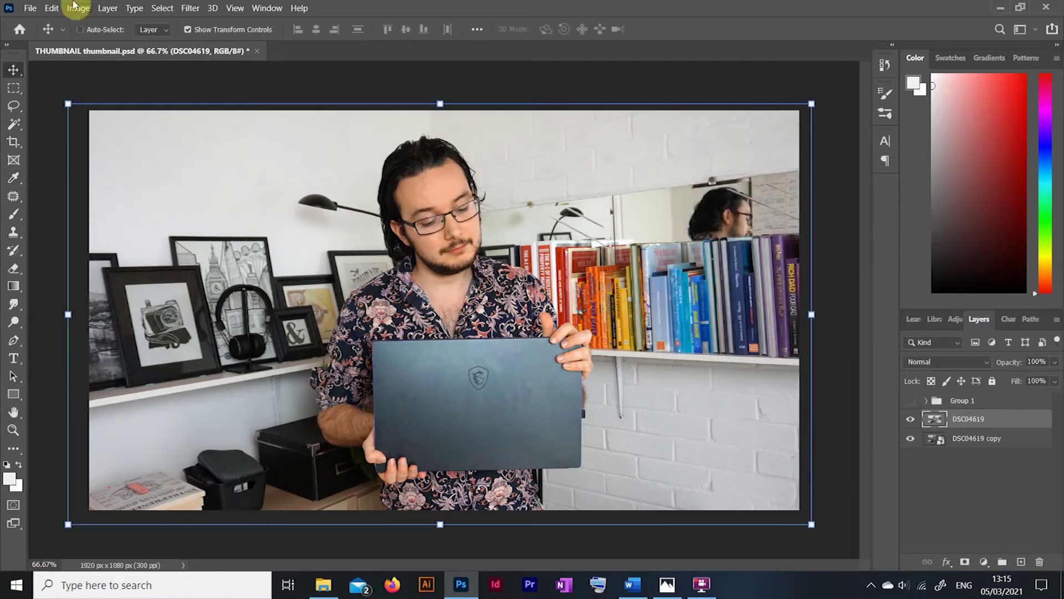
click(78, 8)
mouse_move(94, 38)
click(399, 52)
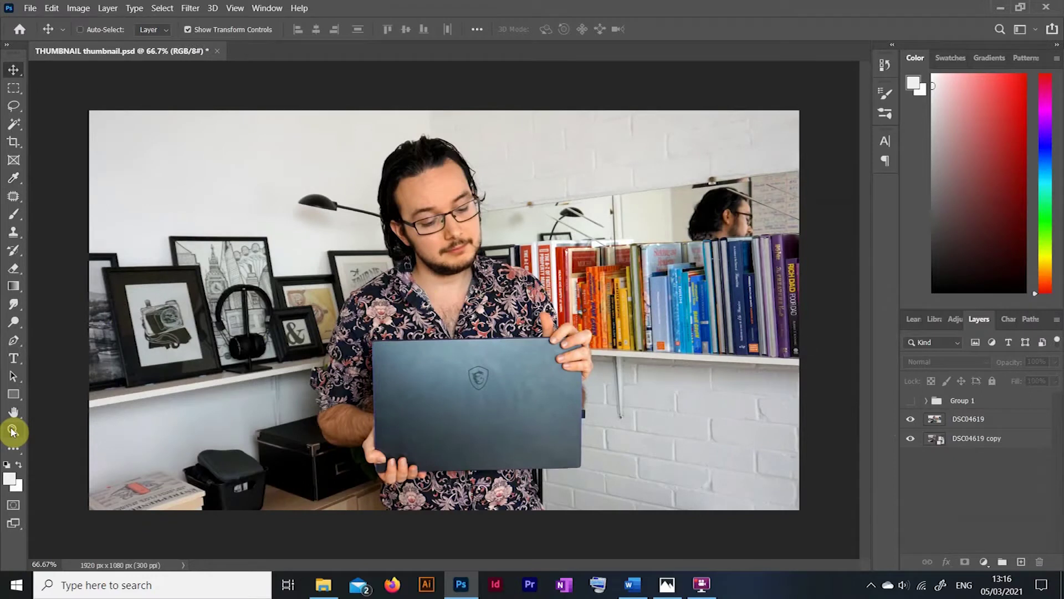
- Remove the black wall lamp beside the man's head with the Patch tool on the DSC04619 layer
click(13, 429)
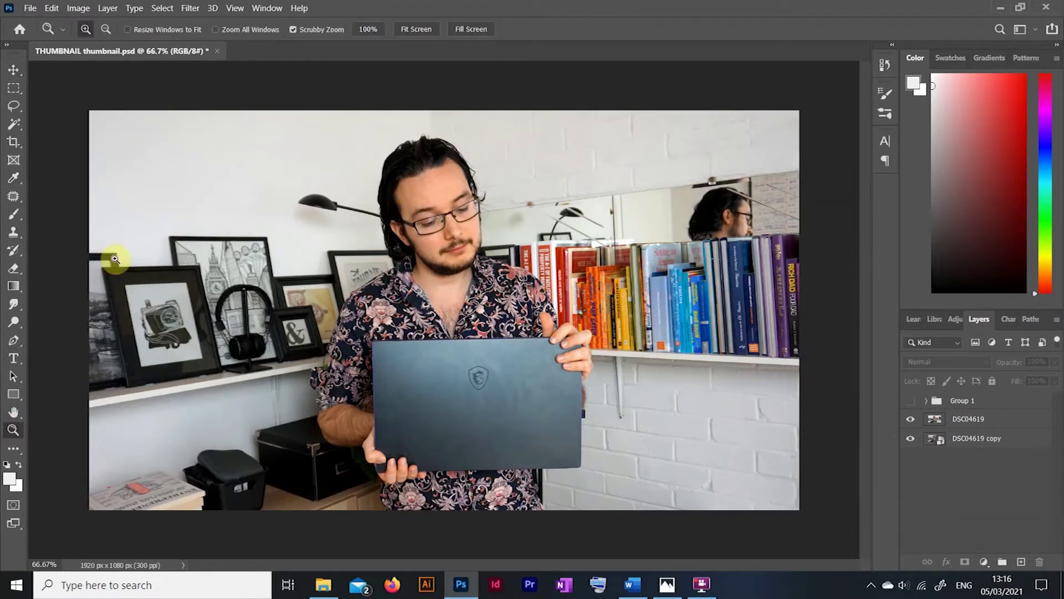
click(396, 166)
click(392, 160)
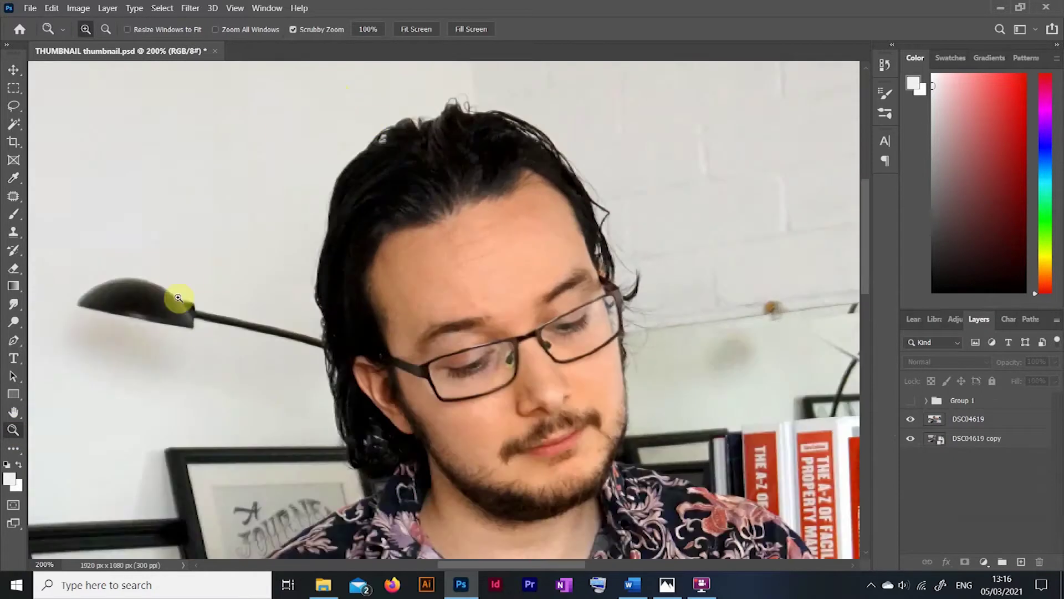
key(ctrl+0)
click(12, 197)
mouse_move(285, 178)
mouse_down()
mouse_move(297, 178)
mouse_move(269, 171)
mouse_move(333, 183)
mouse_move(289, 151)
mouse_up()
click(297, 178)
click(538, 228)
click(973, 420)
click(326, 148)
mouse_move(339, 194)
mouse_down()
mouse_move(326, 150)
mouse_move(367, 202)
mouse_up()
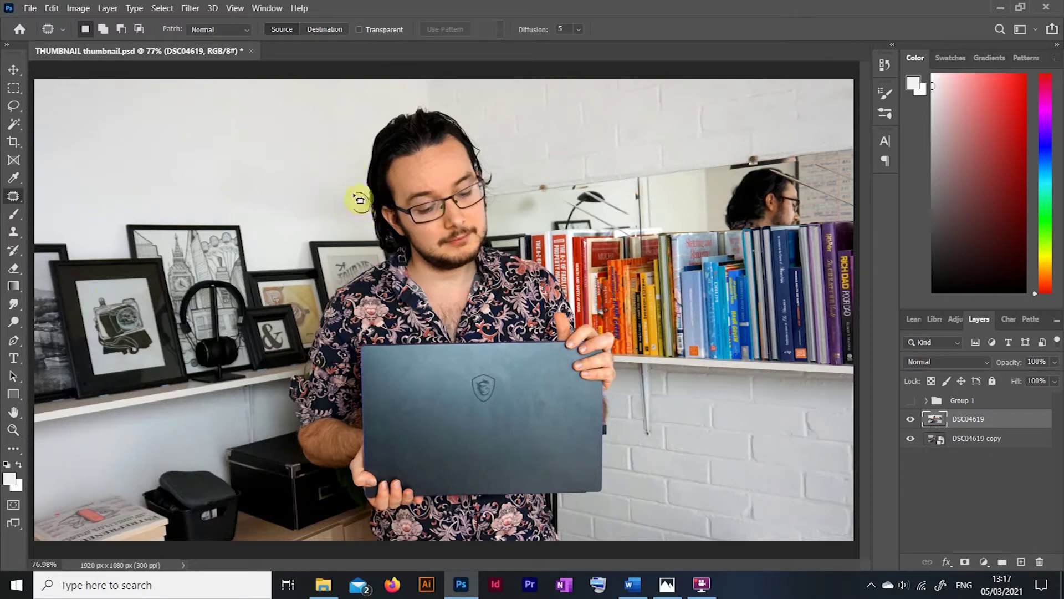
- Patch the leftover lamp arm trace beside the man's hair with clean wall texture and clear the selection
click(13, 430)
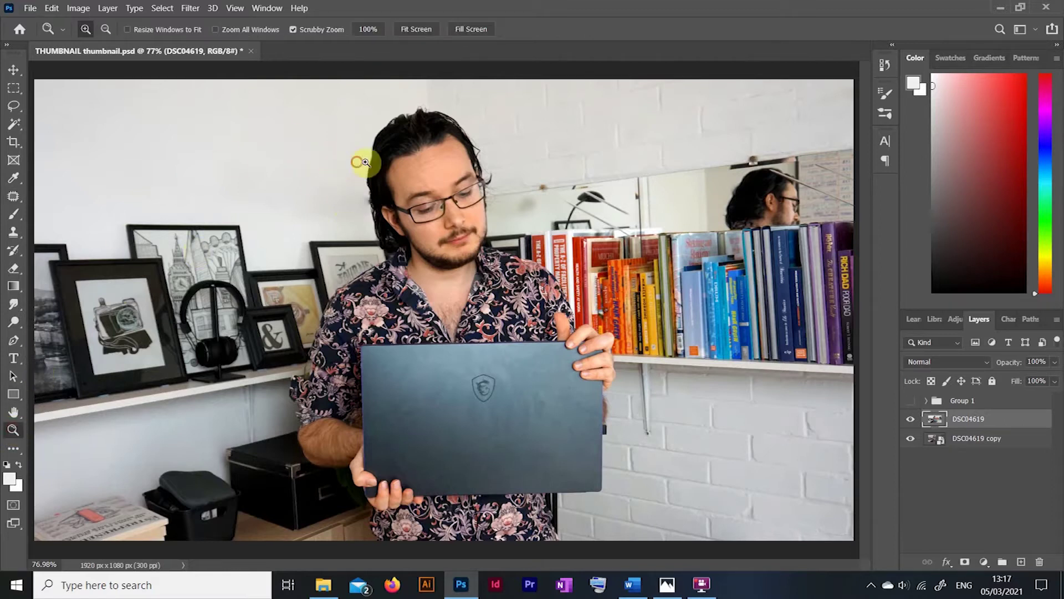
drag(356, 161, 491, 150)
drag(864, 248, 862, 222)
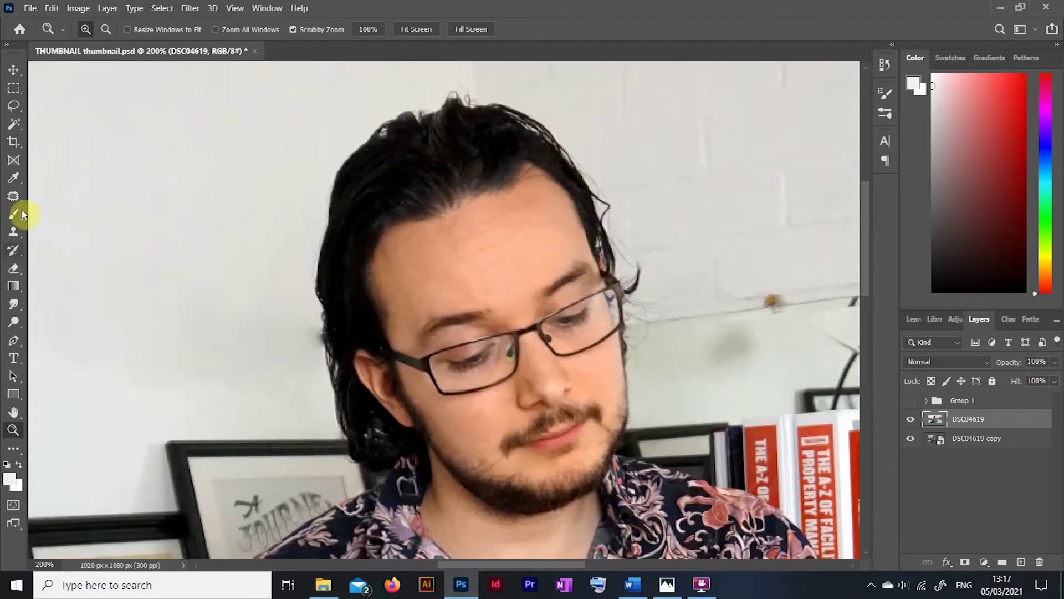
click(13, 196)
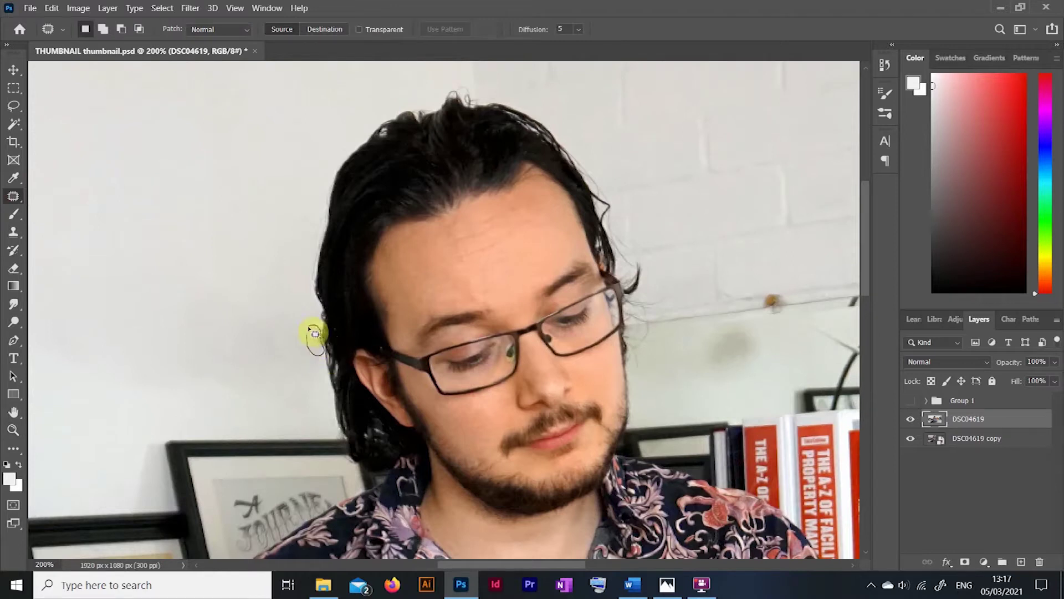
drag(309, 350, 309, 323)
drag(315, 335, 266, 270)
key(ctrl+d)
- Darken the skin on the man's forehead with a Burn tool stroke
click(14, 305)
click(15, 323)
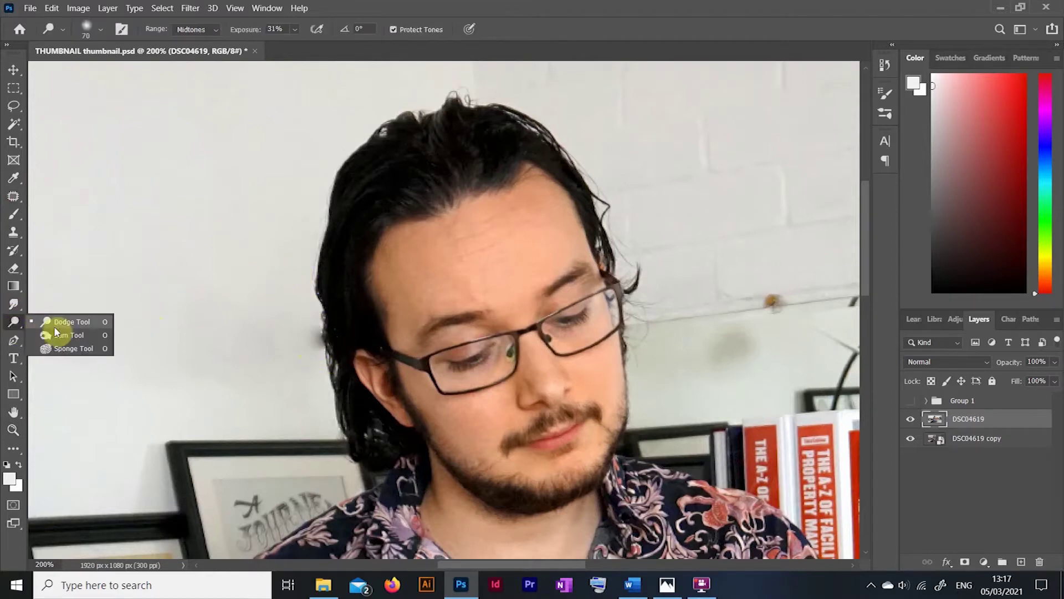
click(66, 336)
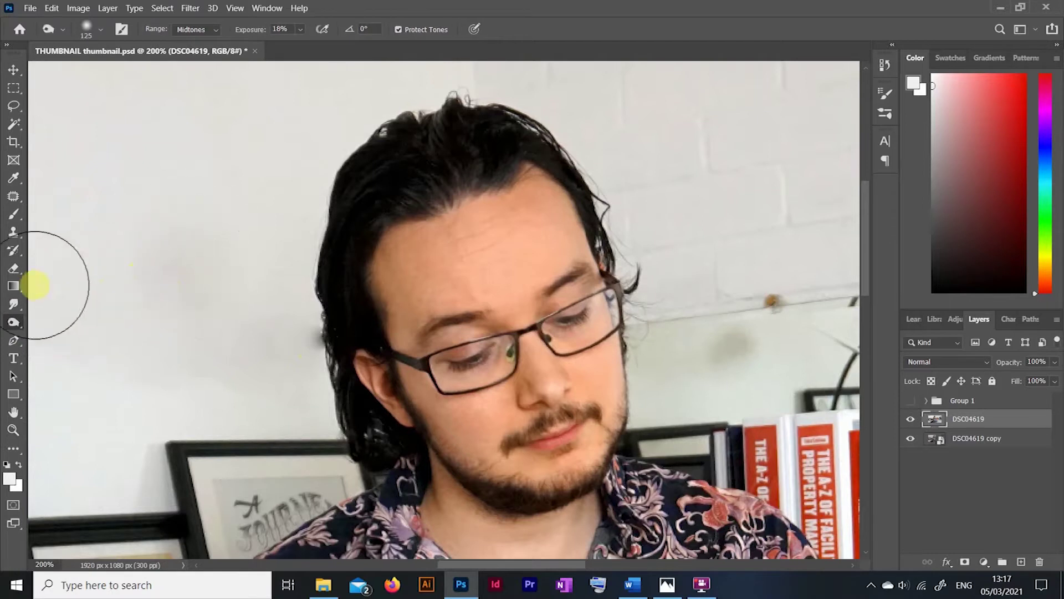
click(14, 322)
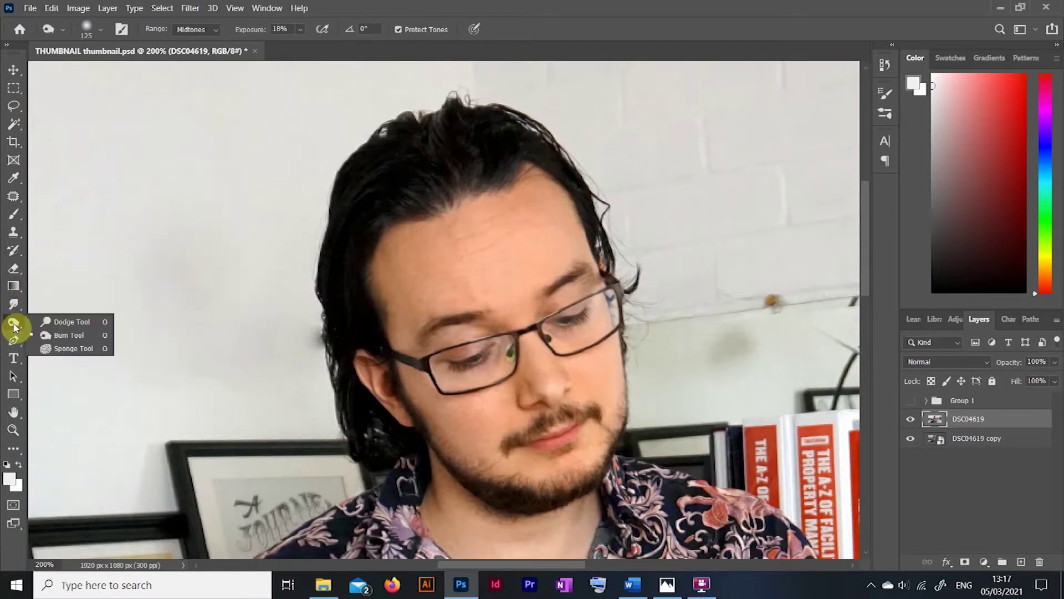
click(45, 336)
mouse_move(423, 276)
mouse_down()
mouse_move(412, 313)
mouse_move(437, 353)
mouse_up()
- Lighten the same forehead area with a Dodge tool stroke
click(12, 309)
click(12, 323)
click(58, 323)
drag(400, 243, 422, 325)
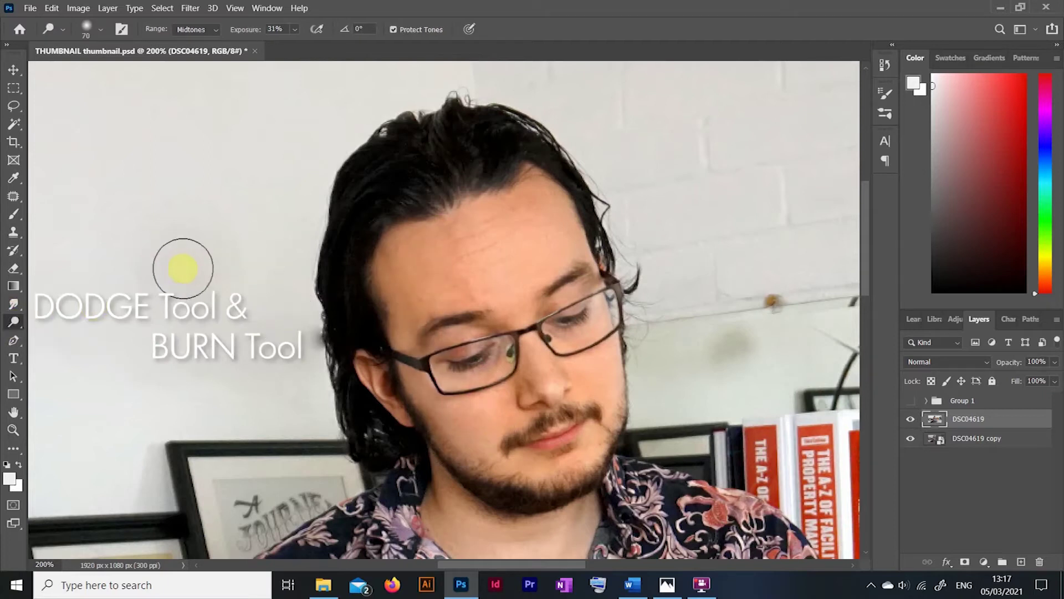
- Lighten the dark wall spot beside the man's hair using the Dodge tool with a size 60 brush
click(15, 326)
click(54, 322)
key(bracketleft)
key(bracketleft)
key(bracketleft)
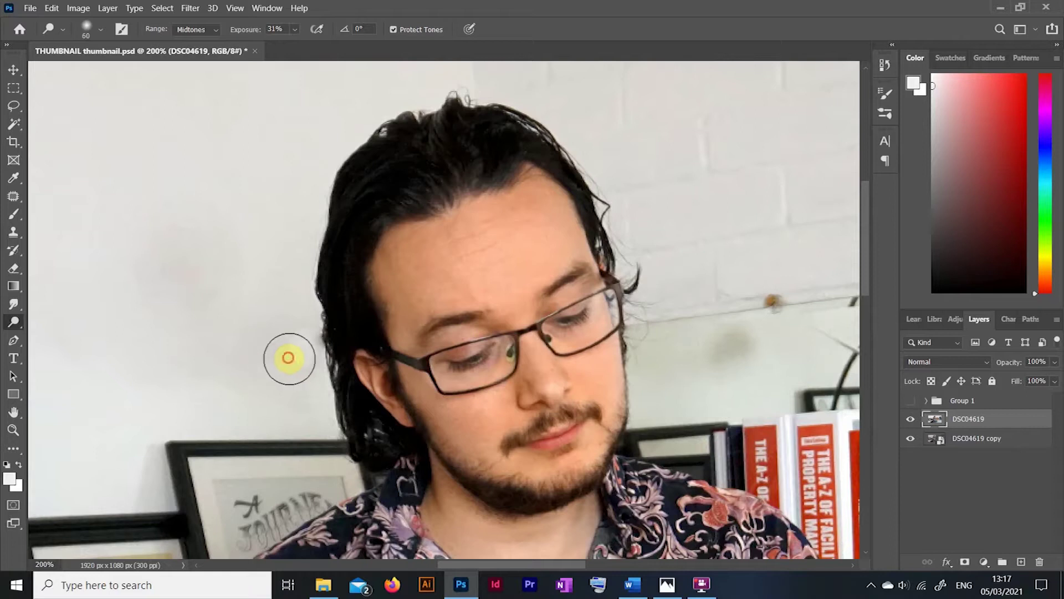
key(ctrl+0)
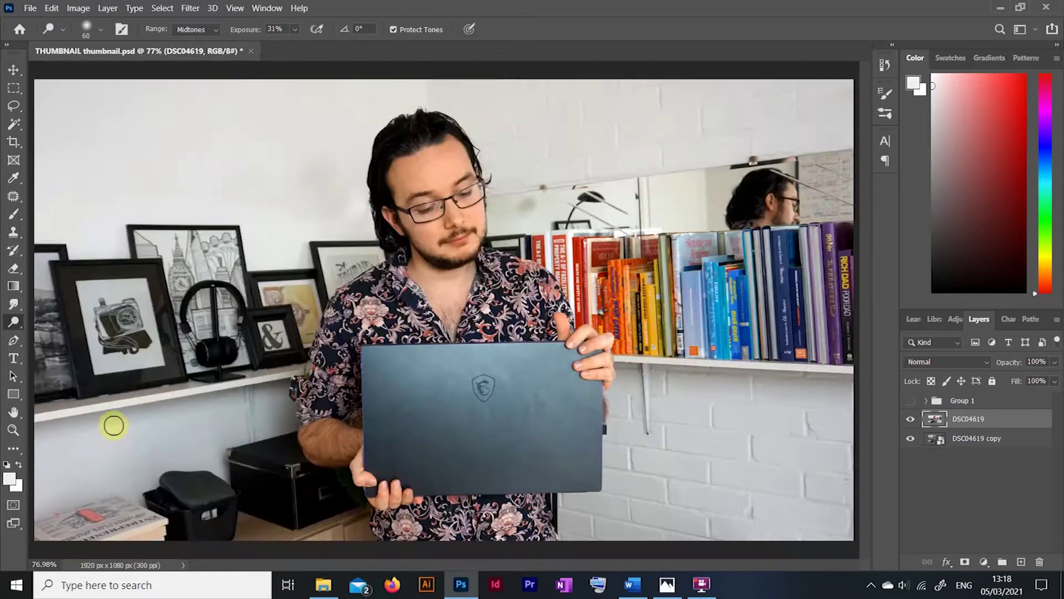
- Remove the stray hair curls sticking out over the brick wall beside the head with the Patch tool
click(13, 430)
drag(457, 141, 544, 161)
scroll(143, 206, up, 5)
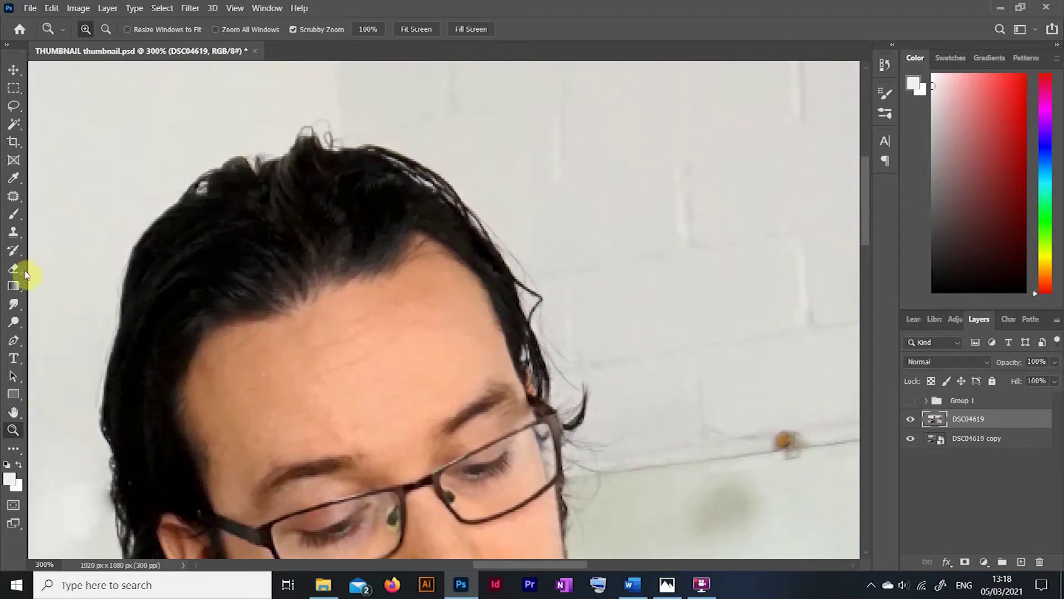
click(14, 196)
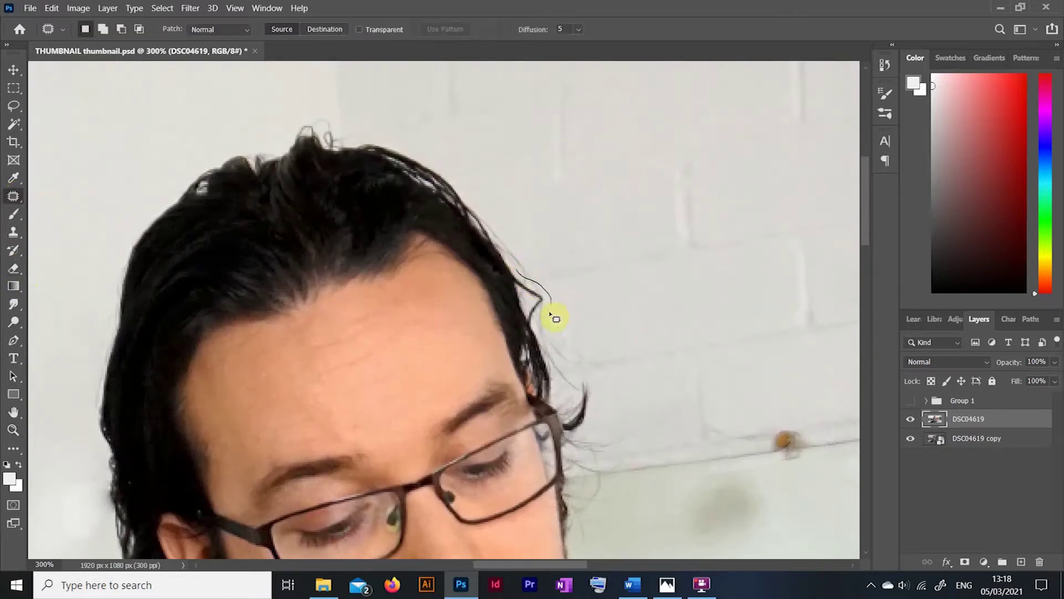
mouse_move(510, 266)
mouse_down()
mouse_move(533, 295)
mouse_move(573, 250)
mouse_up()
click(612, 268)
mouse_move(516, 284)
mouse_down()
mouse_move(524, 311)
mouse_move(613, 272)
mouse_up()
click(570, 243)
drag(552, 306, 590, 313)
mouse_move(524, 278)
mouse_down()
mouse_move(538, 311)
mouse_move(521, 277)
mouse_up()
click(637, 223)
- Lighten the patched wall along the hair edge using the Dodge tool with a size 15 brush
click(13, 322)
key(bracketleft)
key(bracketleft)
key(bracketleft)
key(bracketleft)
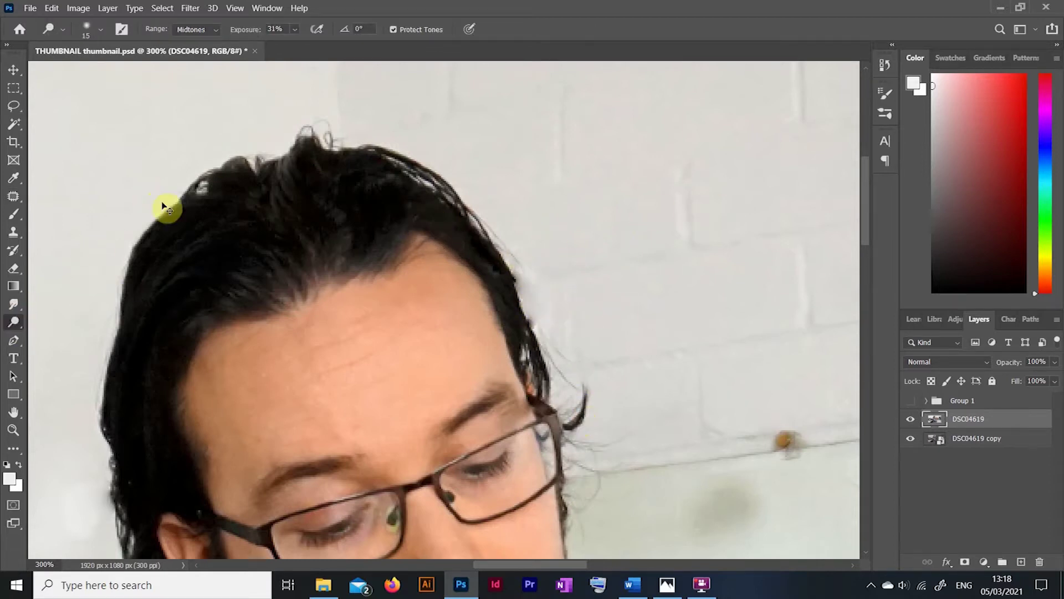
- Compare the retouched photo with the original at full view by toggling the DSC04619 layer's visibility
key(ctrl+0)
click(910, 426)
click(909, 426)
click(910, 426)
click(909, 426)
click(910, 426)
click(909, 427)
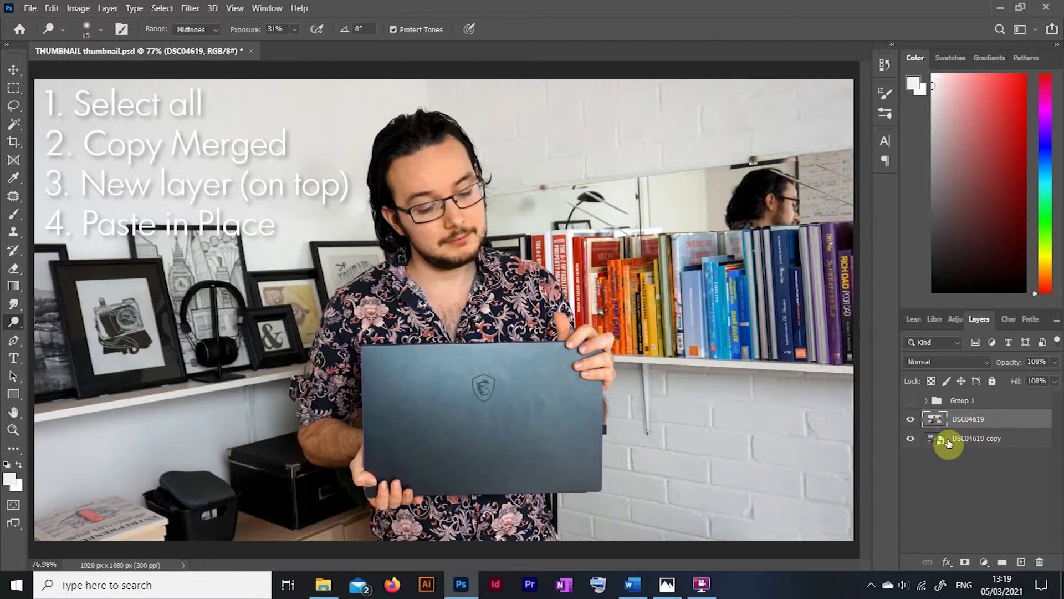
- Duplicate the retouched DSC04619 layer directly beneath itself and select the upper layer
alt+drag(959, 422, 956, 438)
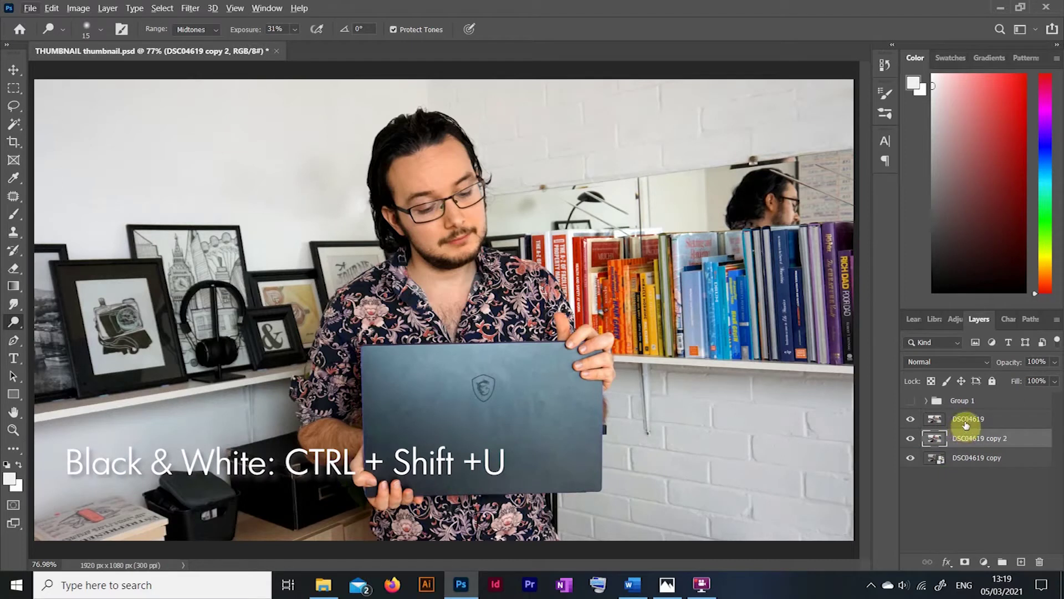
click(965, 423)
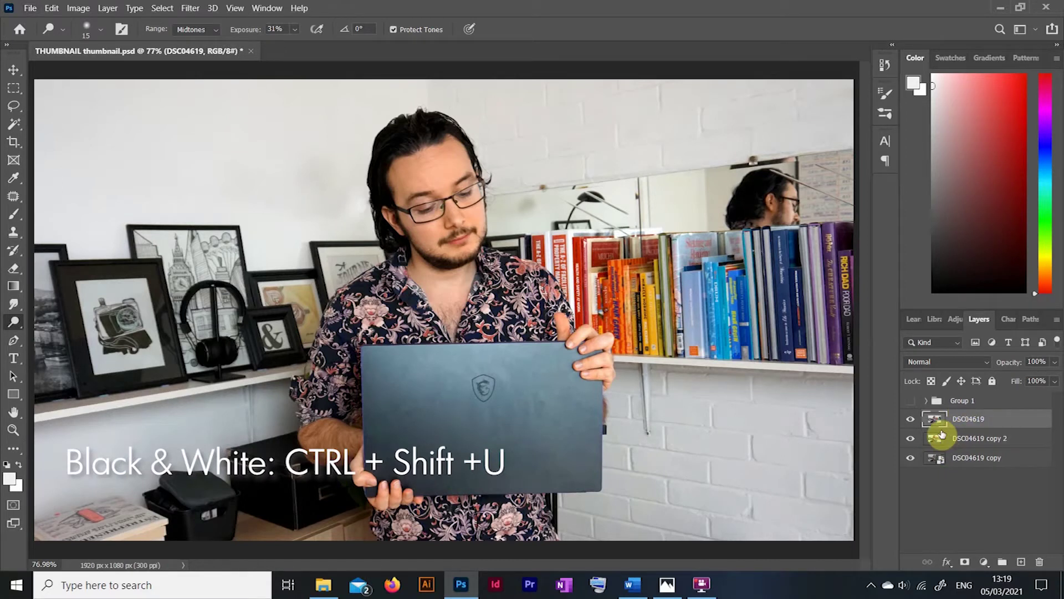
- Desaturate the upper DSC04619 layer and apply a High Pass filter with a 5.4-pixel radius
key(ctrl+shift+u)
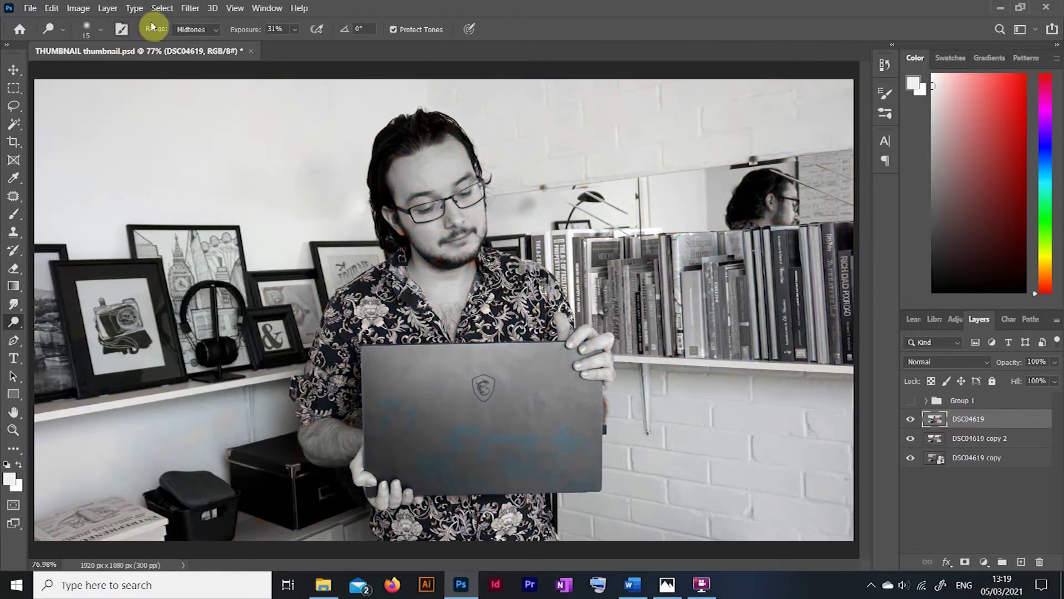
click(191, 8)
mouse_move(302, 277)
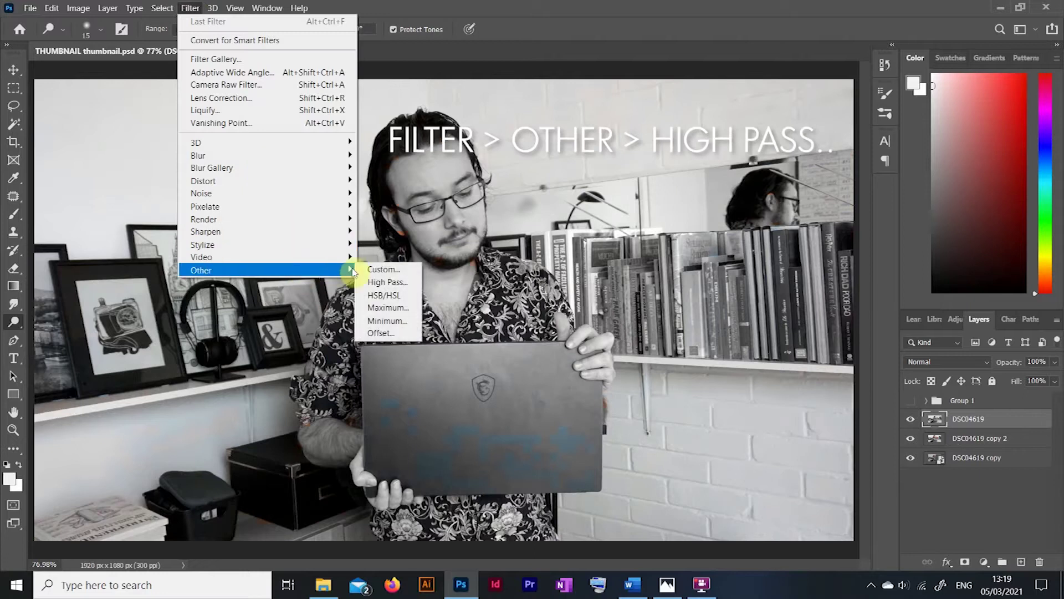
click(394, 283)
drag(435, 101, 727, 200)
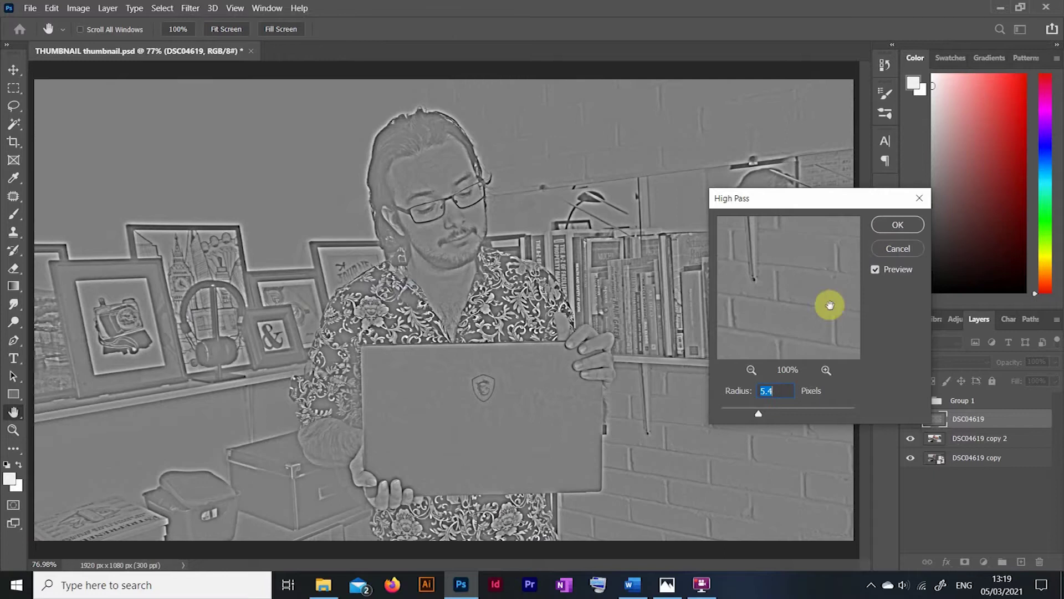
click(909, 225)
key(o)
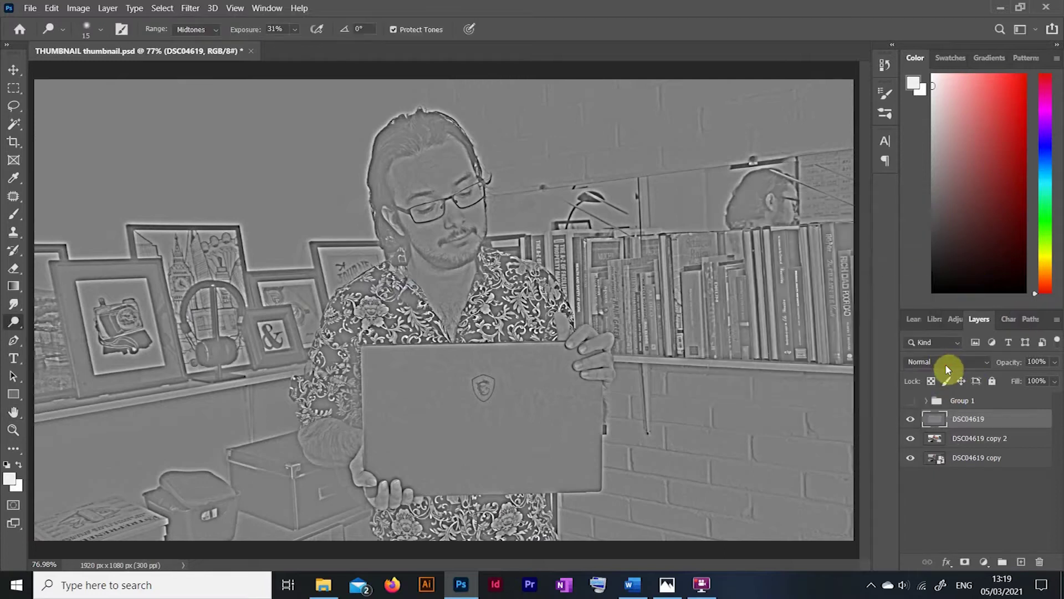
- Blend the High Pass layer in Soft Light mode and lower its opacity to 32%
click(946, 364)
click(930, 407)
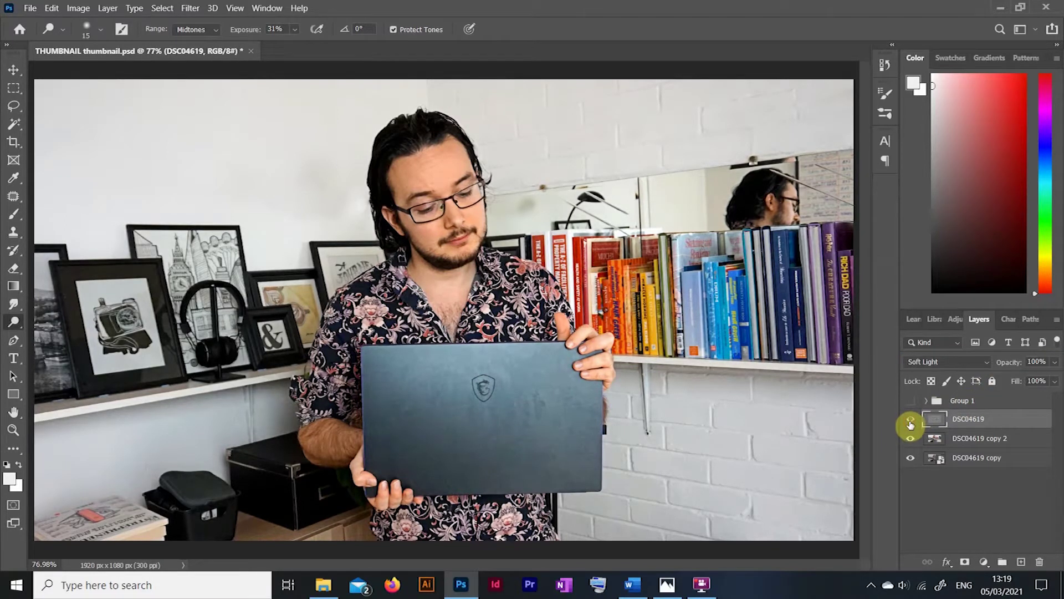
click(909, 426)
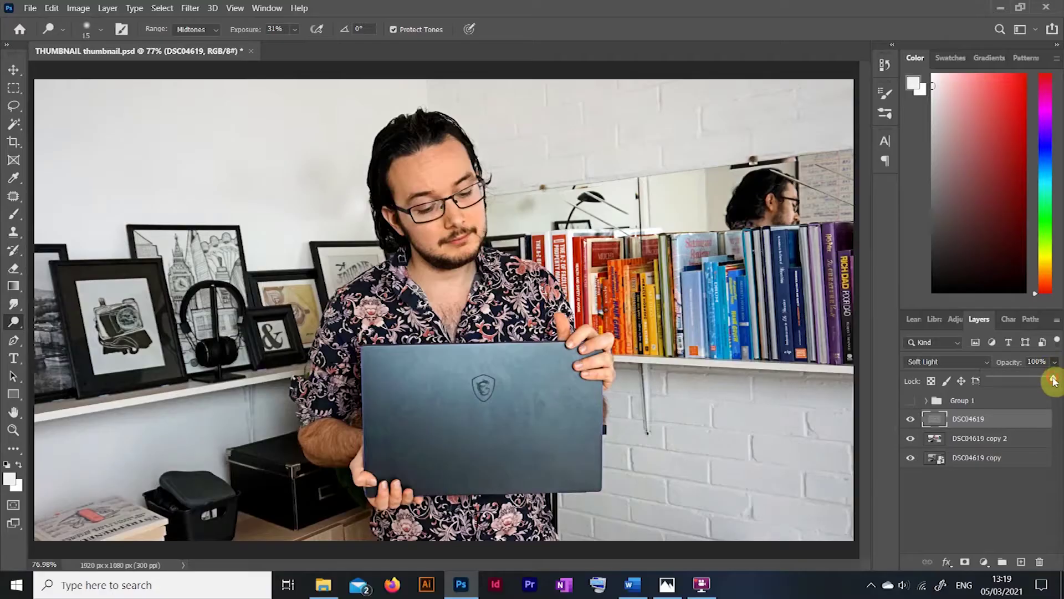
drag(1053, 376, 1023, 382)
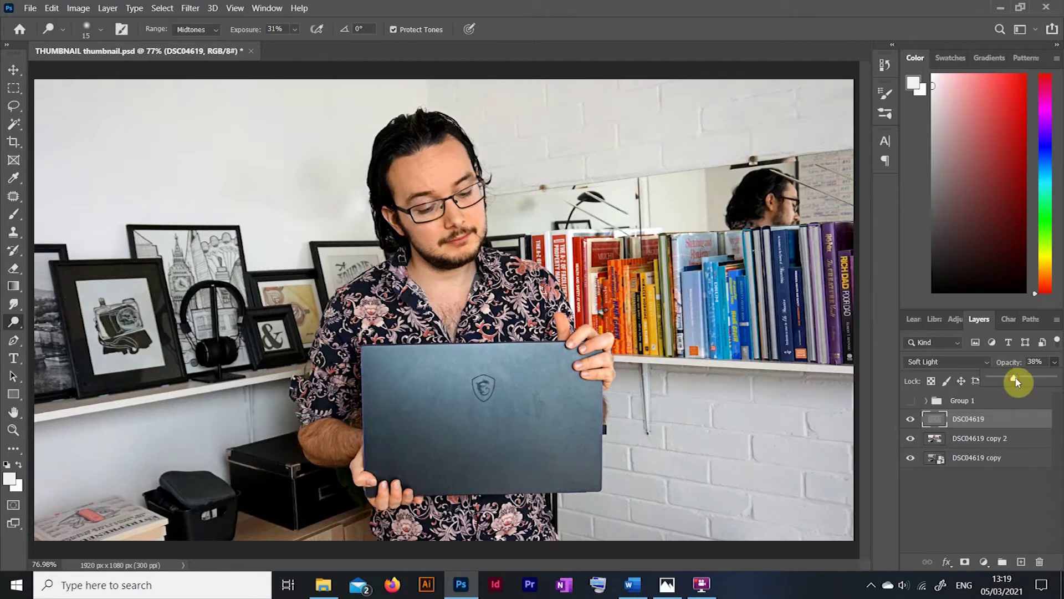
drag(1012, 381, 1009, 381)
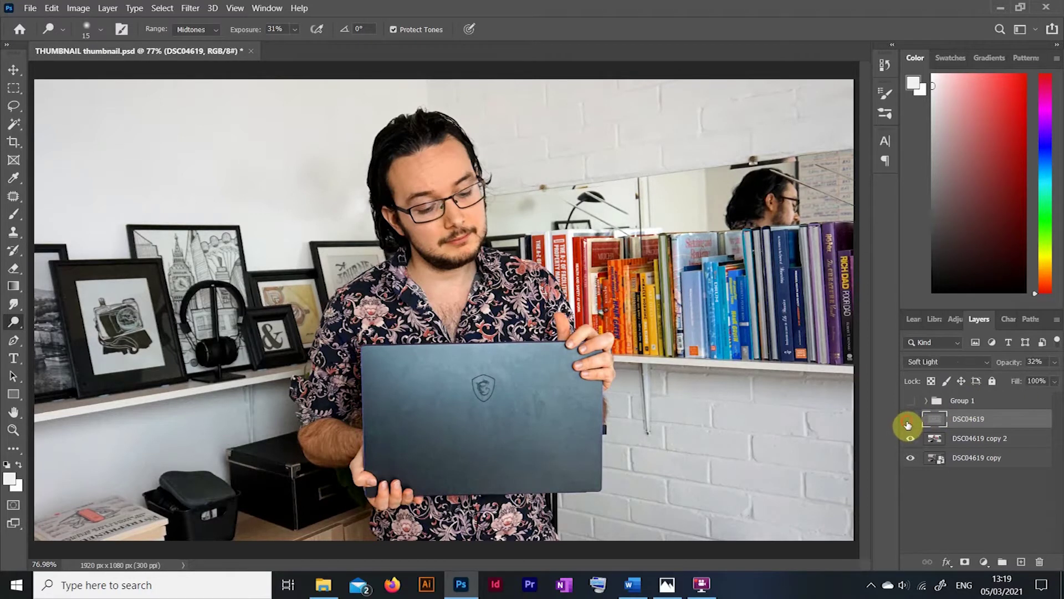
click(981, 509)
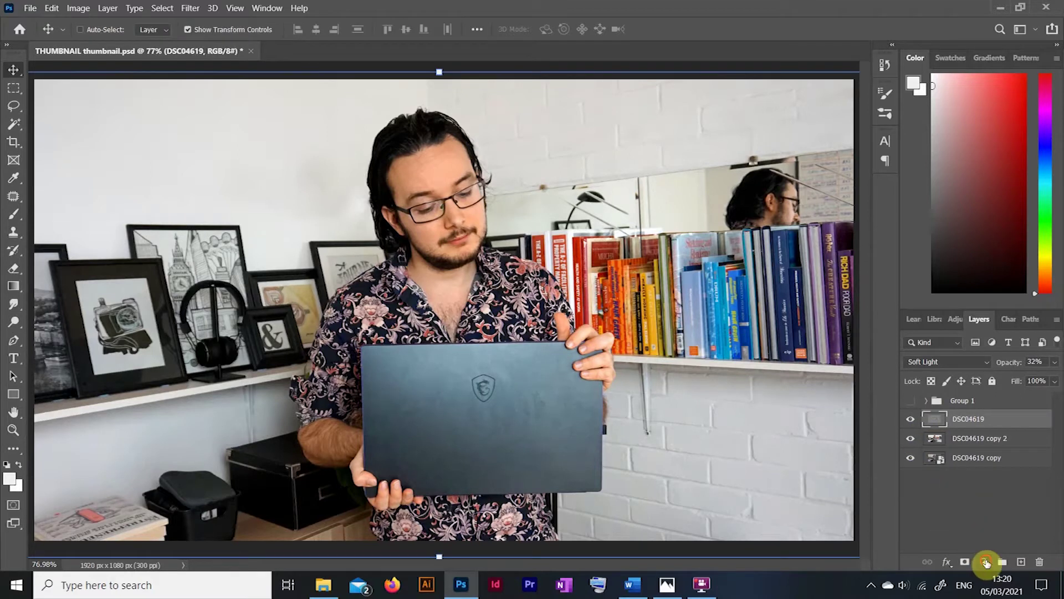
- Add a Color Lookup adjustment layer above the High Pass layer and load the Bleach Bypass.look 3D LUT
click(986, 562)
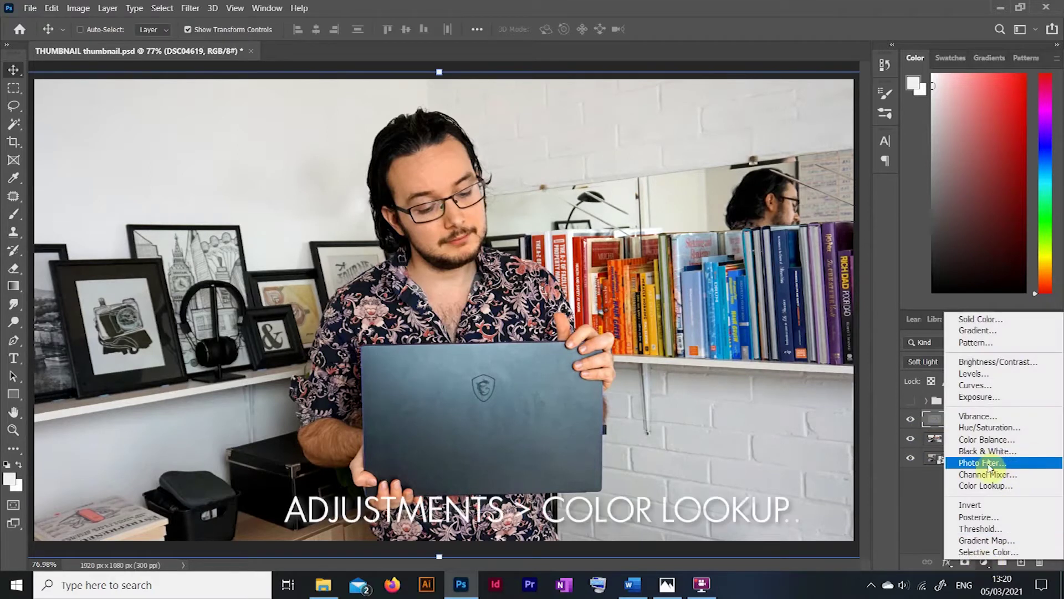
click(968, 487)
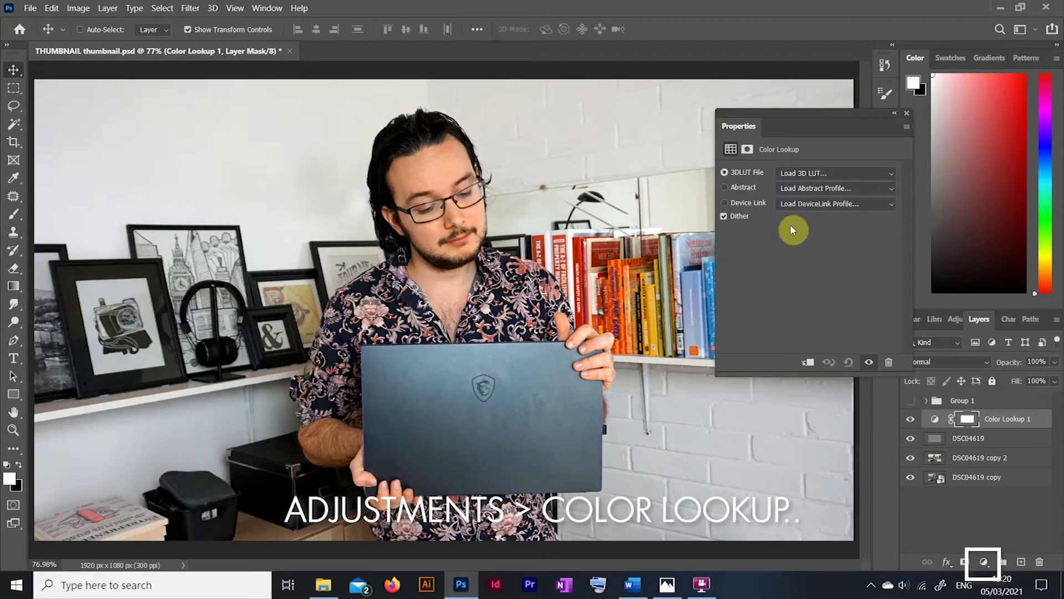
click(793, 176)
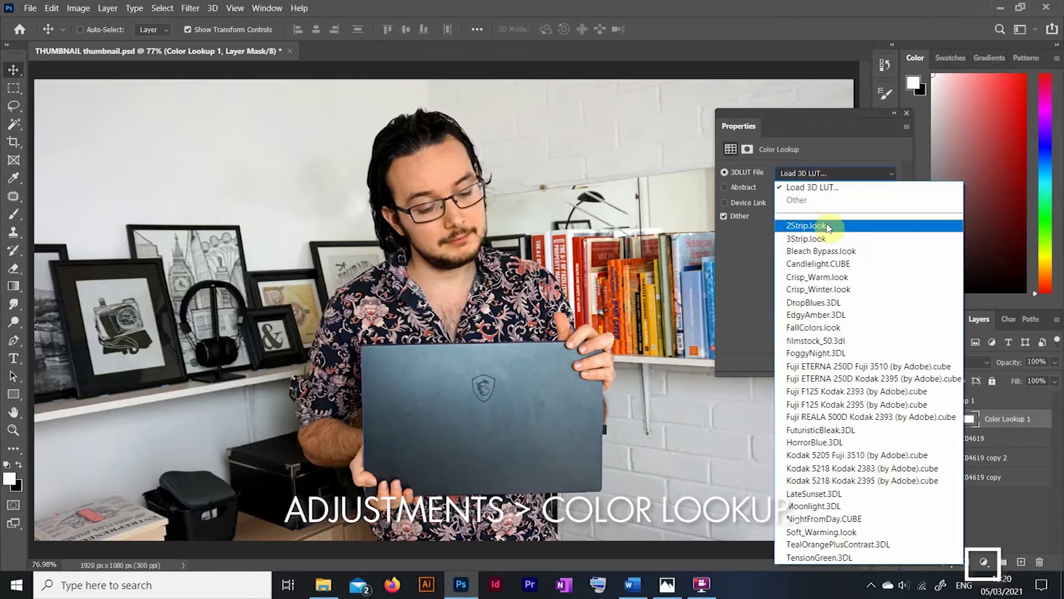
click(797, 251)
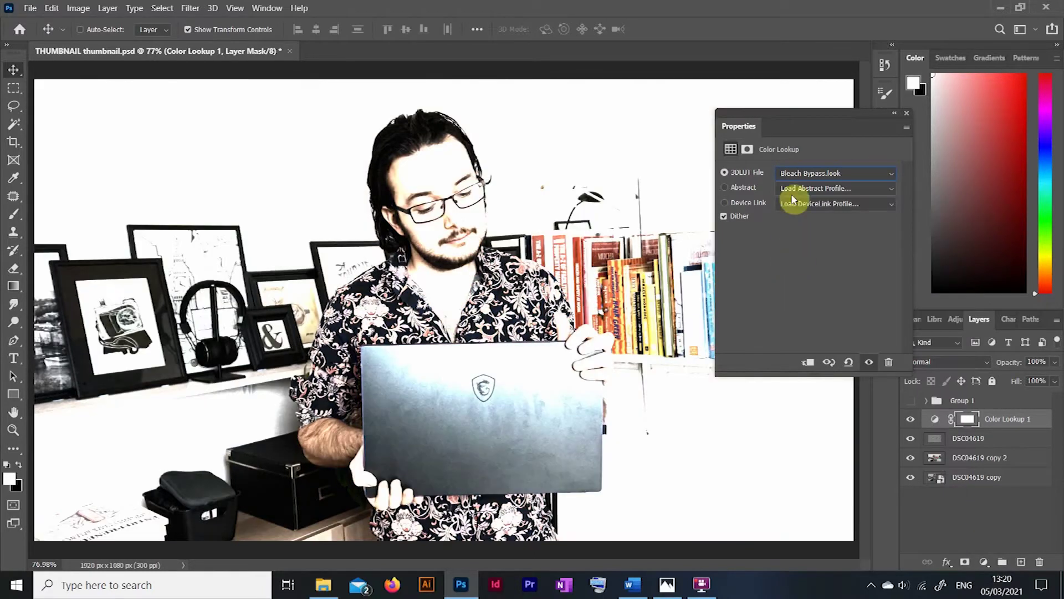
- Try other 3D LUTs on the Color Lookup layer, including Crisp_Warm, FoggyNight, TealOrangePlusContrast, Soft_Warming and HorrorBlue
click(793, 177)
click(799, 273)
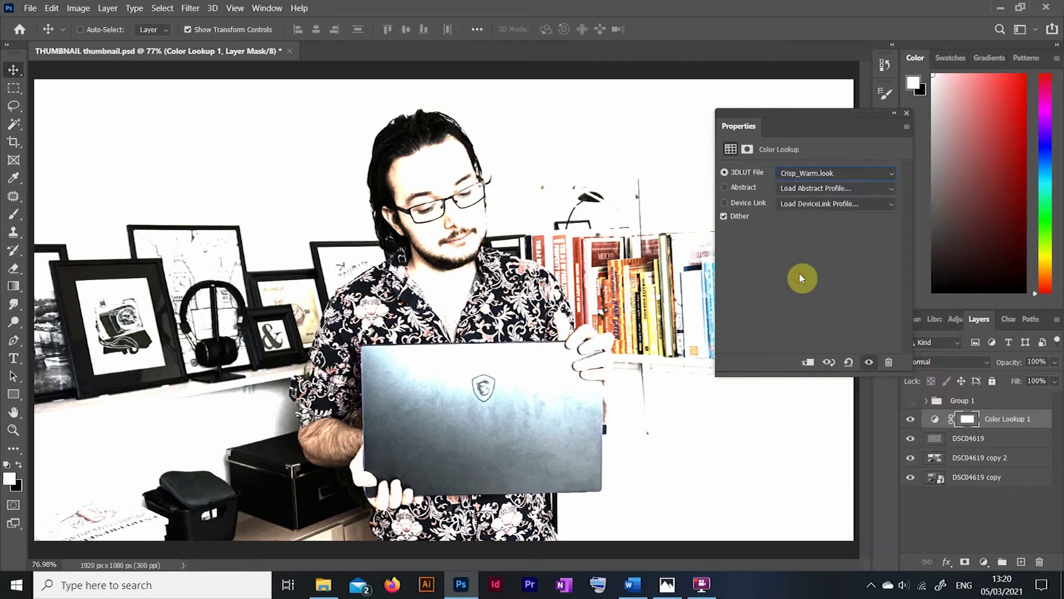
click(796, 176)
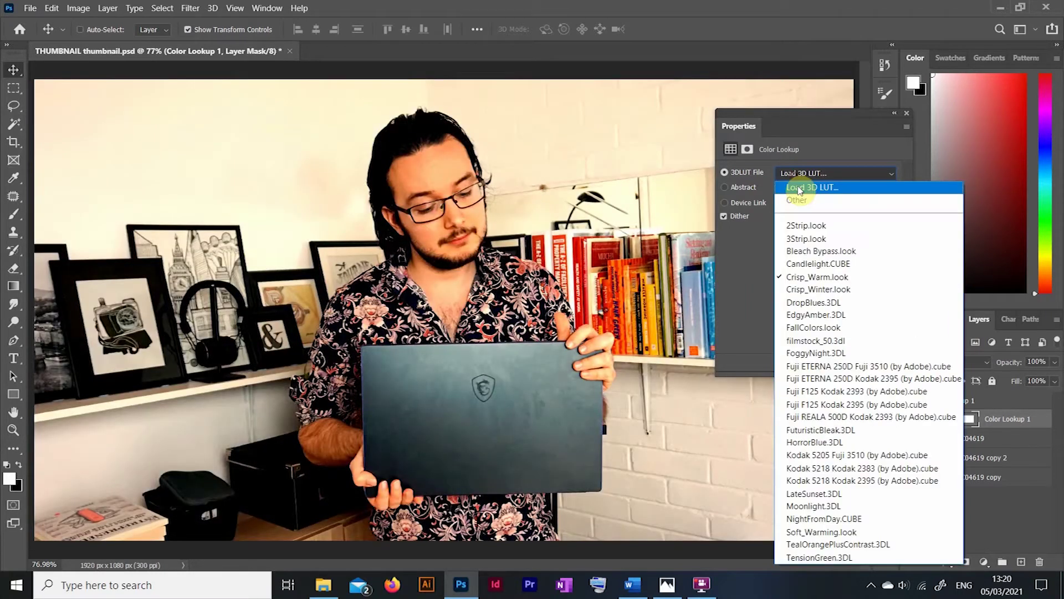
click(798, 288)
click(802, 175)
click(804, 353)
click(800, 177)
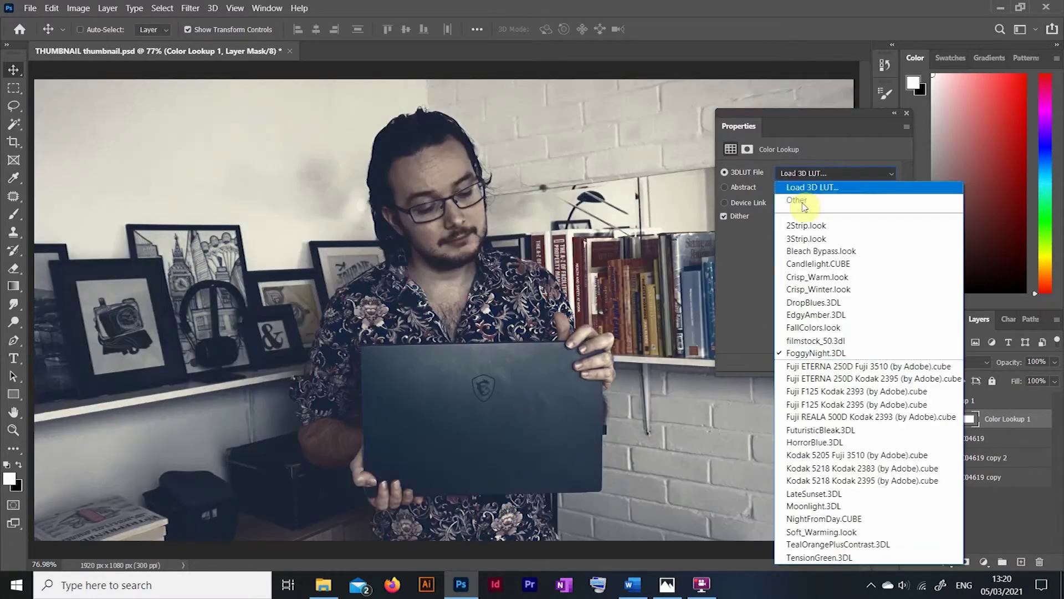
click(806, 366)
click(801, 177)
click(840, 314)
click(801, 176)
click(813, 555)
click(804, 175)
click(809, 548)
click(800, 174)
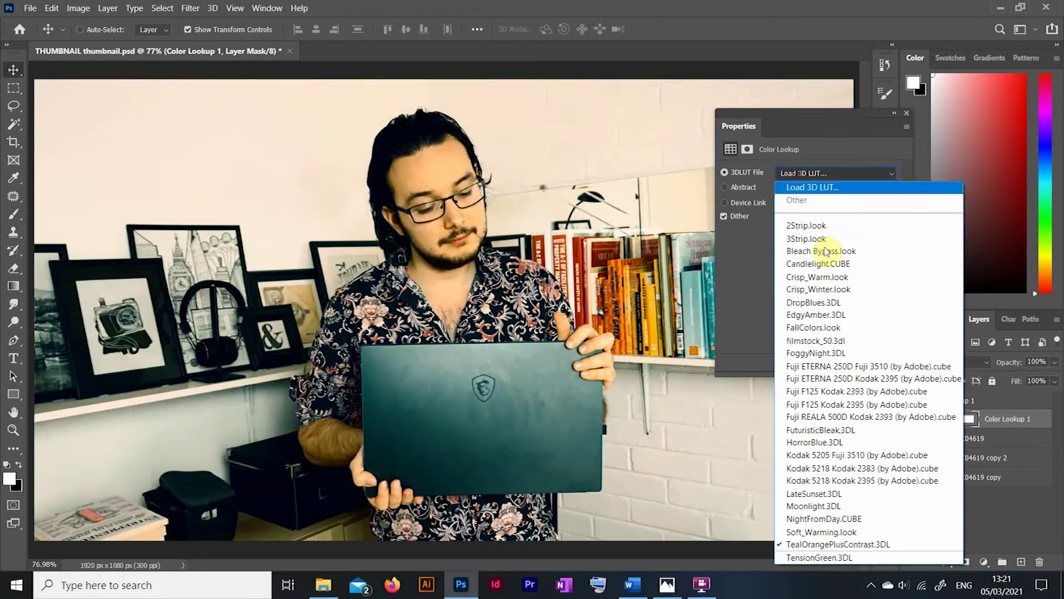
click(815, 533)
click(804, 174)
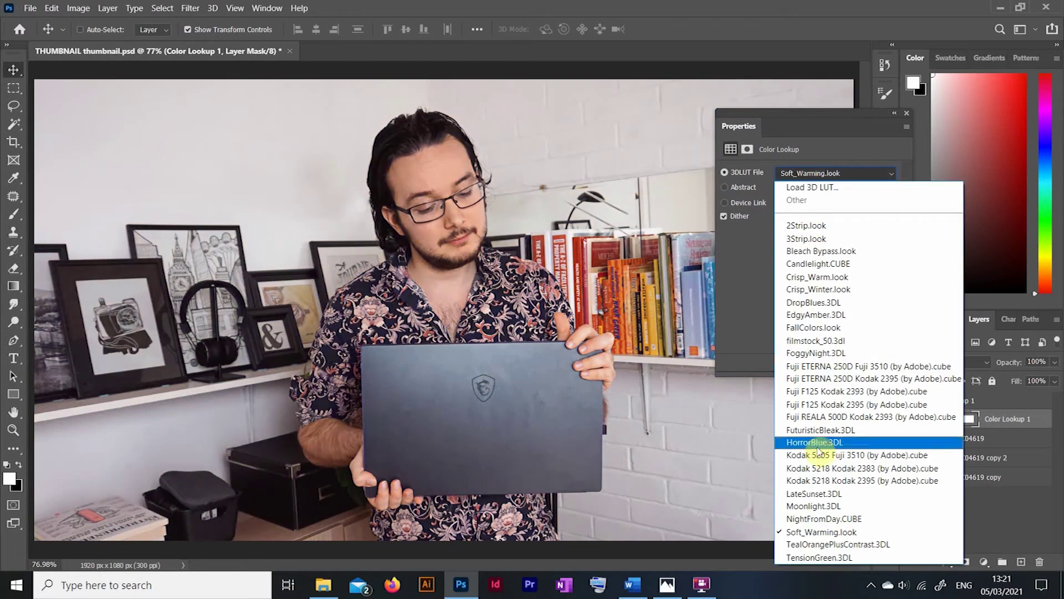
click(808, 449)
- Load the Soft_Warming.look 3D LUT in the Color Lookup layer and set its blend mode to Soft Light
click(801, 175)
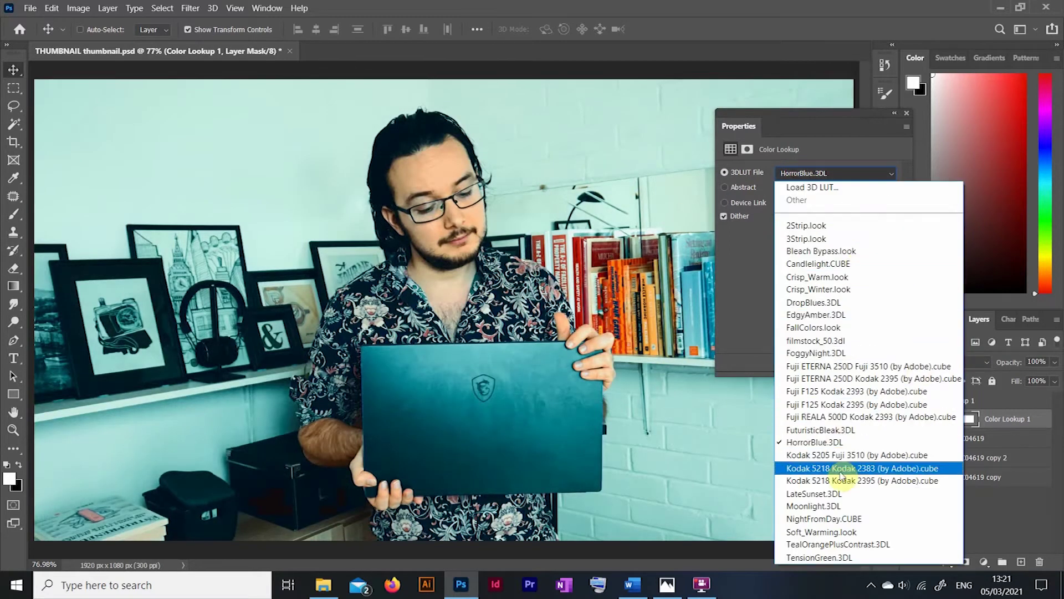
click(819, 533)
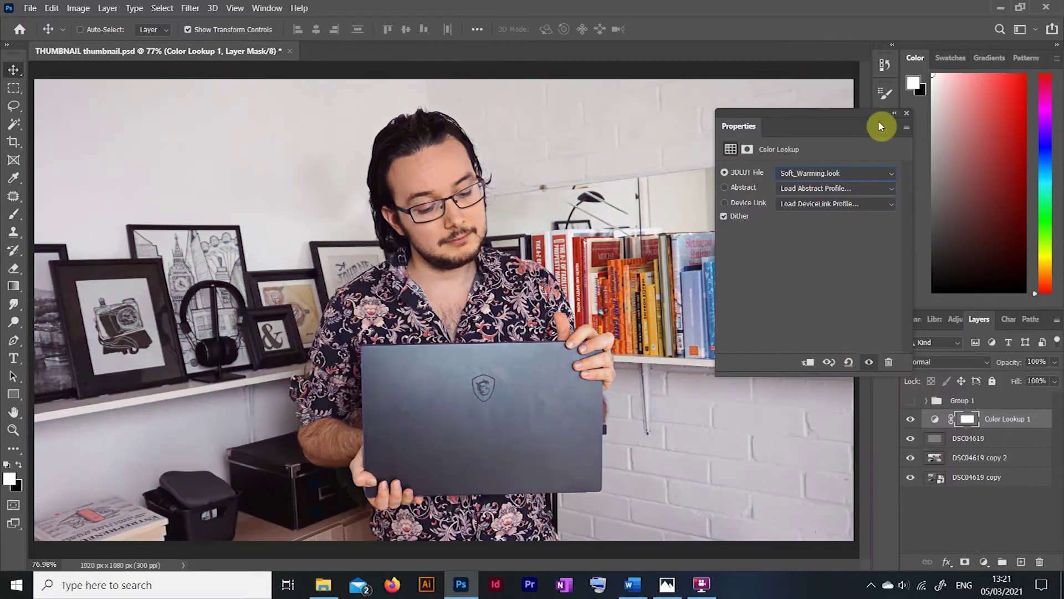
click(987, 362)
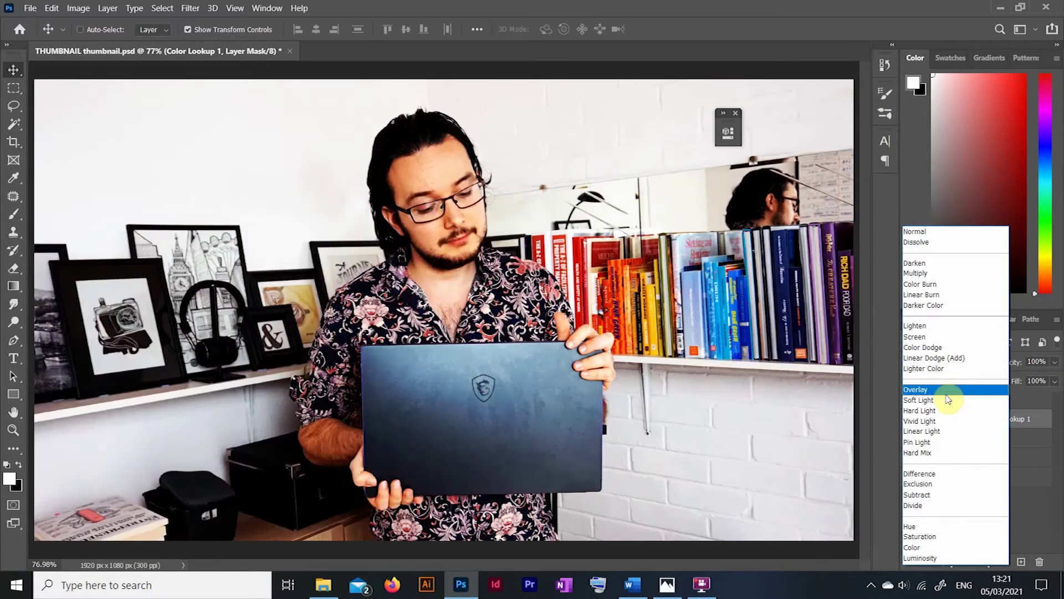
click(943, 400)
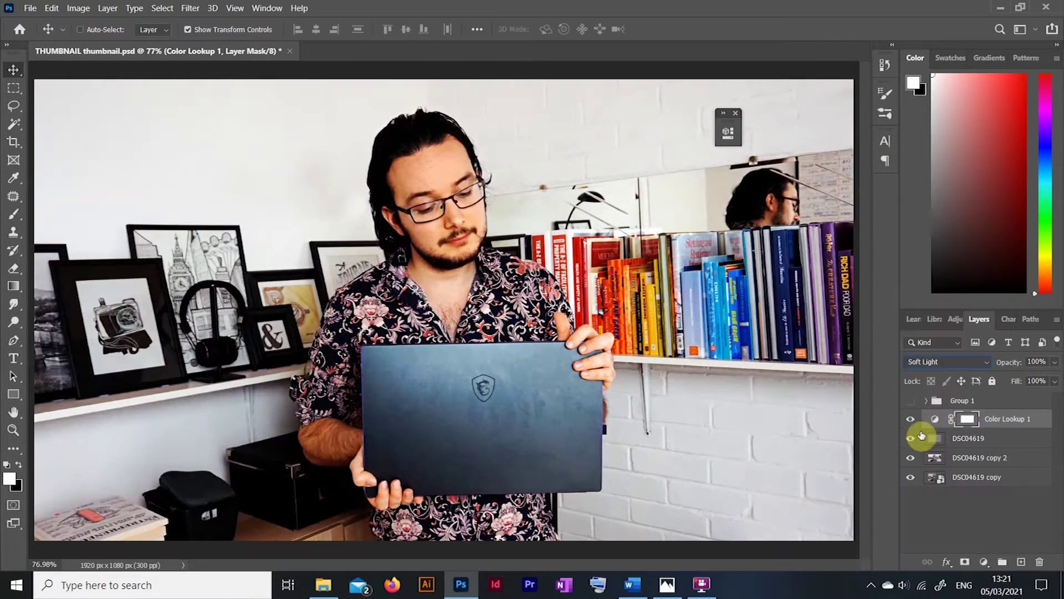
- Lower the Color Lookup 1 layer's opacity to 32%
click(909, 424)
click(1055, 366)
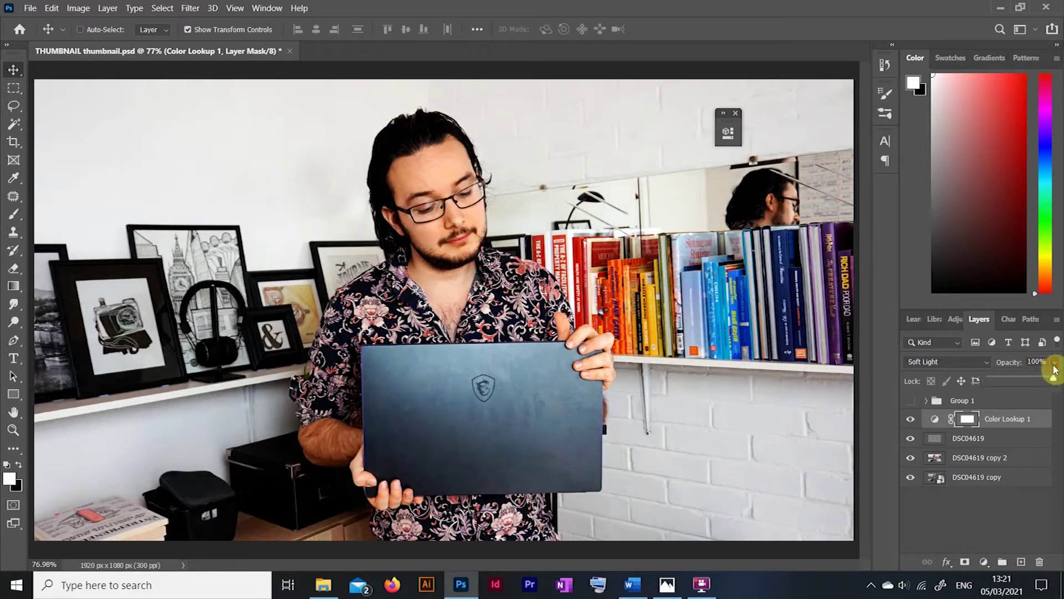
drag(1044, 381, 1023, 381)
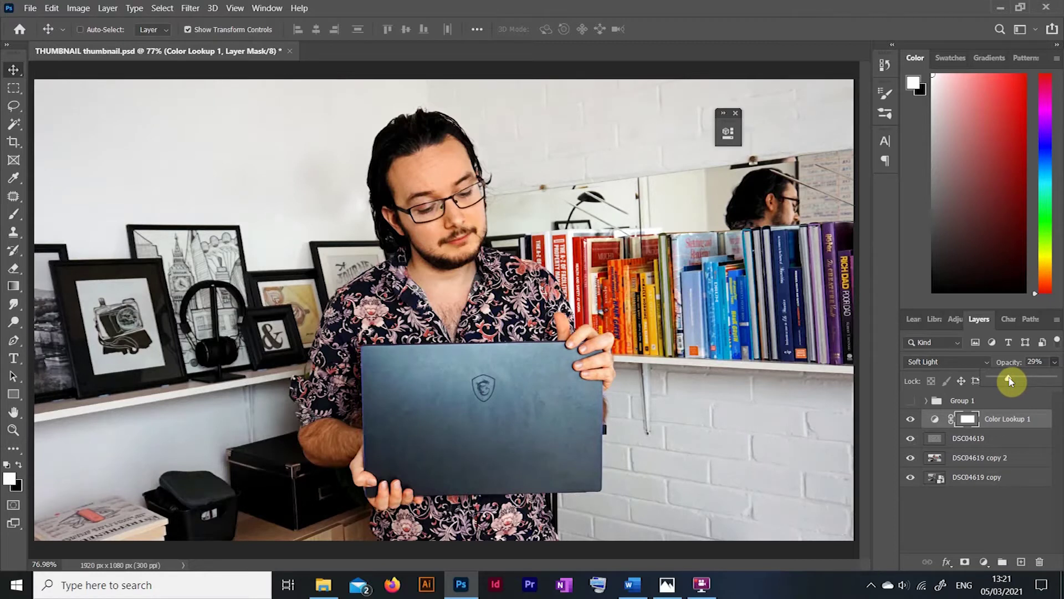
- Compare the photo with and without the color grade by toggling the Color Lookup 1 layer's visibility
click(915, 423)
click(915, 423)
click(915, 423)
click(915, 422)
click(914, 423)
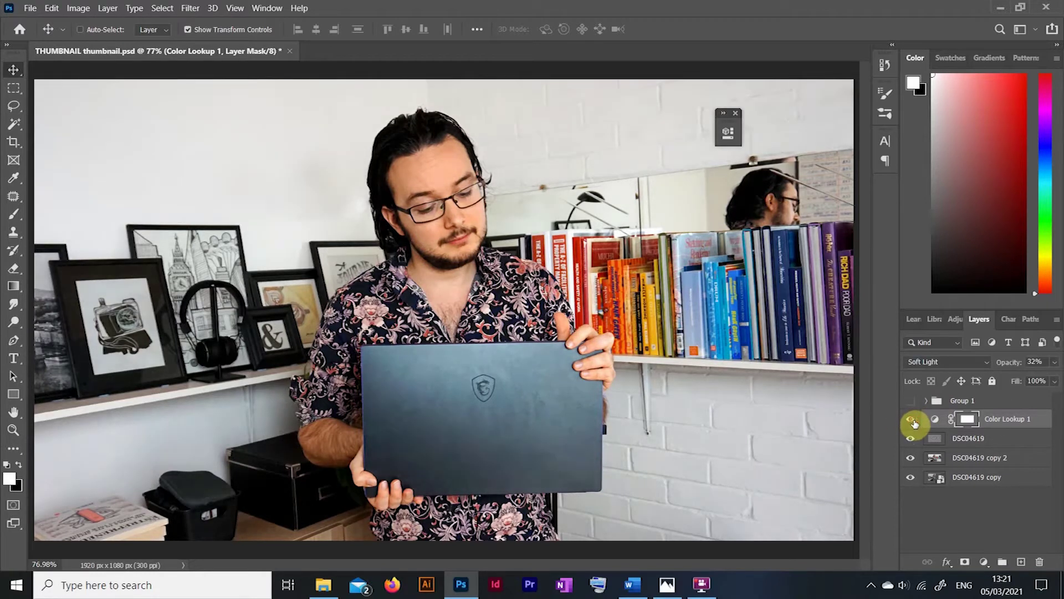
click(915, 423)
click(913, 424)
click(912, 424)
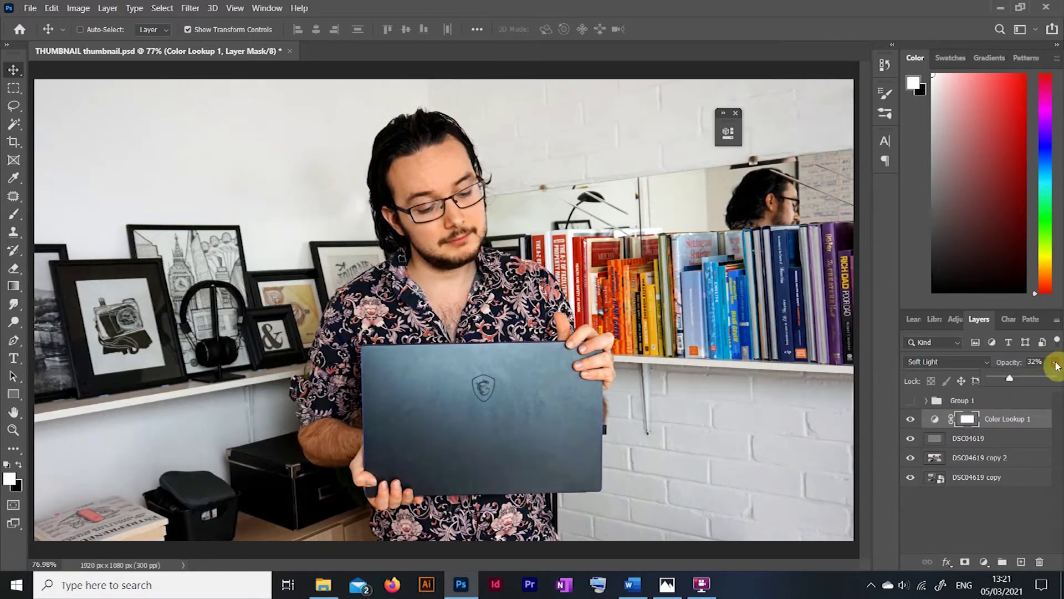
- Compare the edited photo with the original by toggling the visibility of Group 2
click(911, 423)
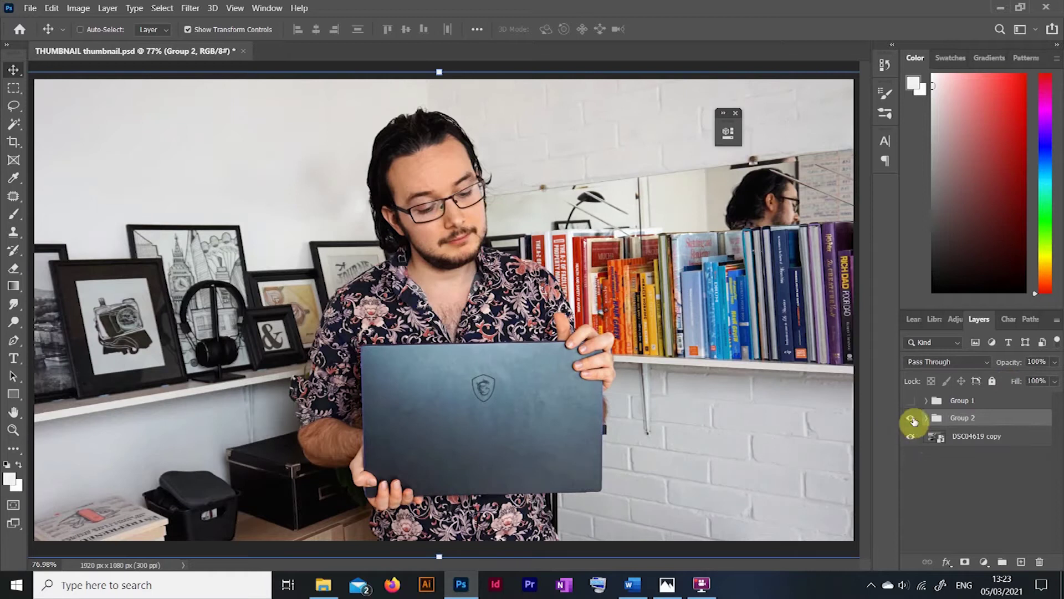
click(913, 422)
click(911, 423)
click(911, 423)
click(913, 423)
- Expand Group 2, activate the Burn tool and duplicate the DSC04619 copy 2 layer inside the group
click(926, 419)
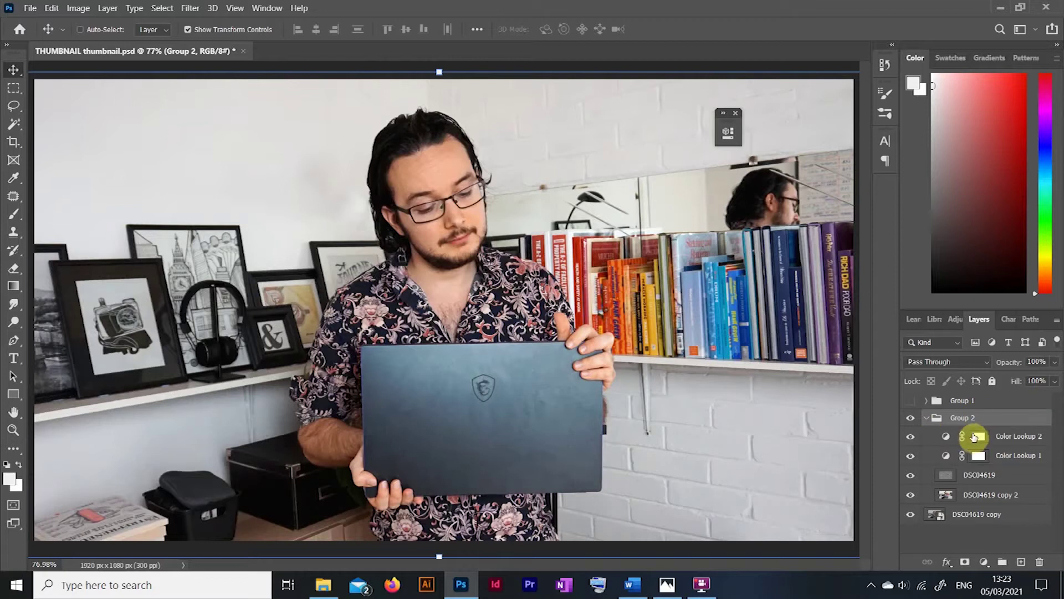
click(988, 477)
click(983, 495)
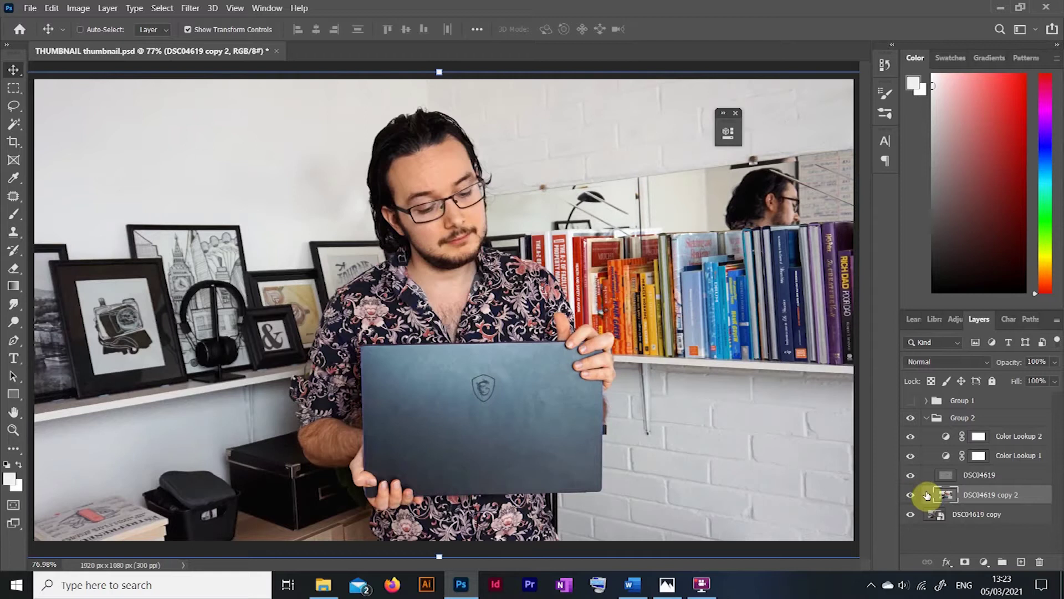
click(12, 305)
click(17, 326)
click(69, 335)
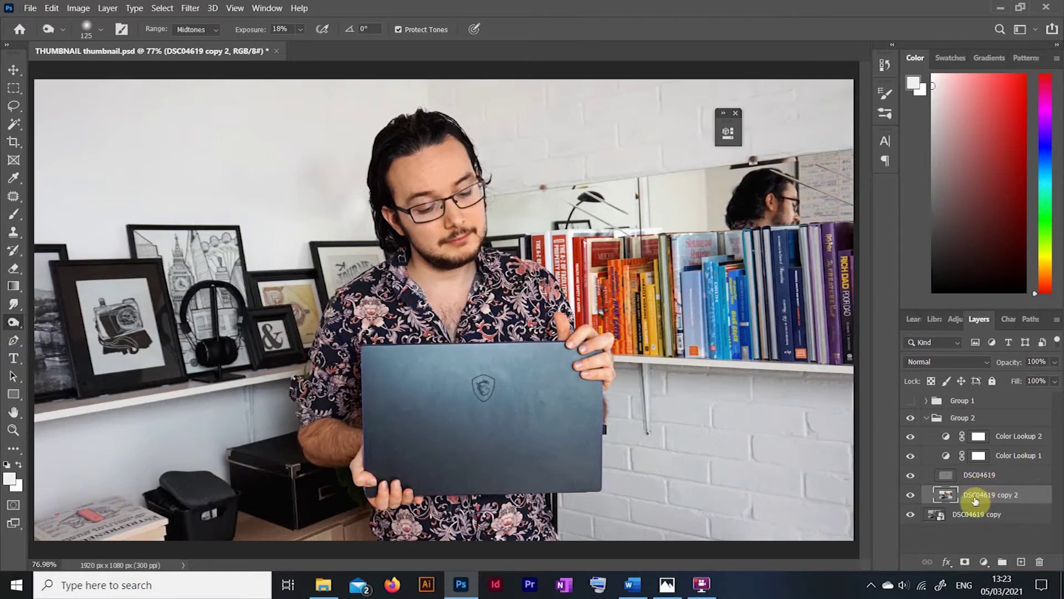
key(ctrl+j)
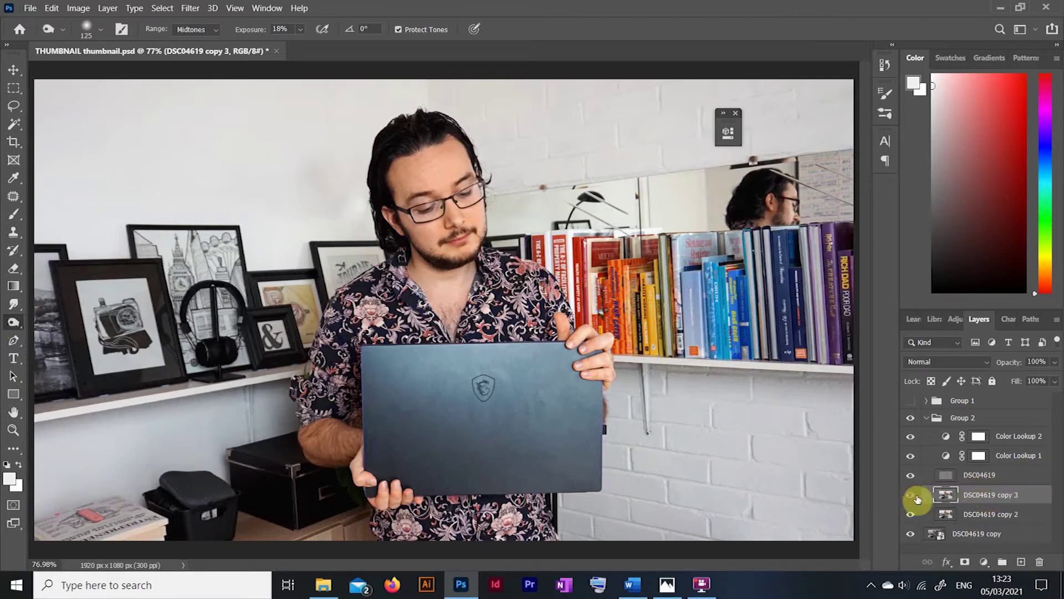
- Darken shadow details on the man's face in DSC04619 copy 3 using the Burn tool with a size 20 brush, Midtones range and 18% exposure
key(bracketleft)
key(bracketleft)
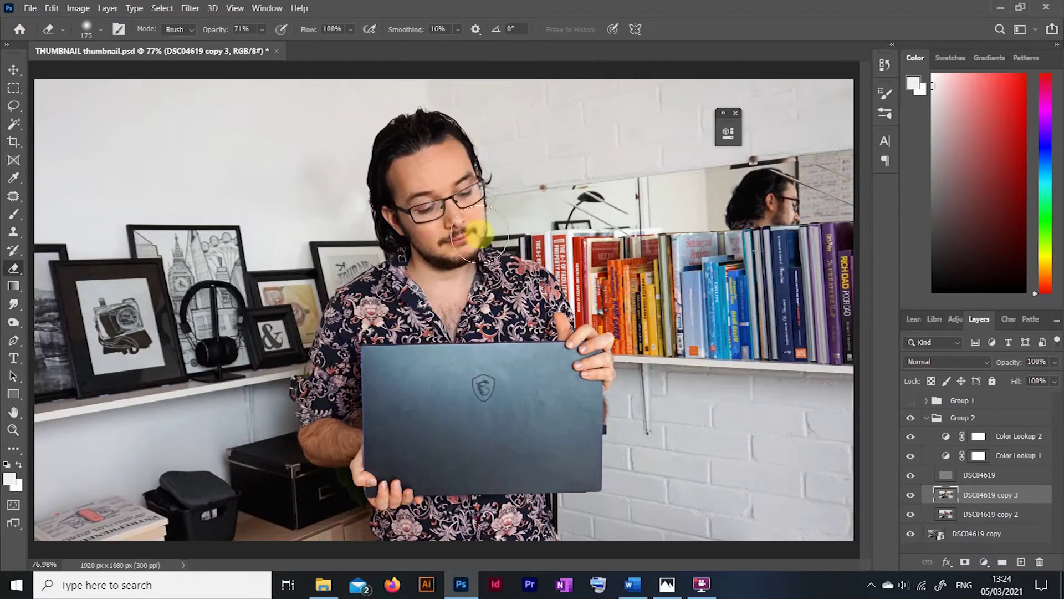
click(15, 325)
key(bracketleft)
key(bracketleft)
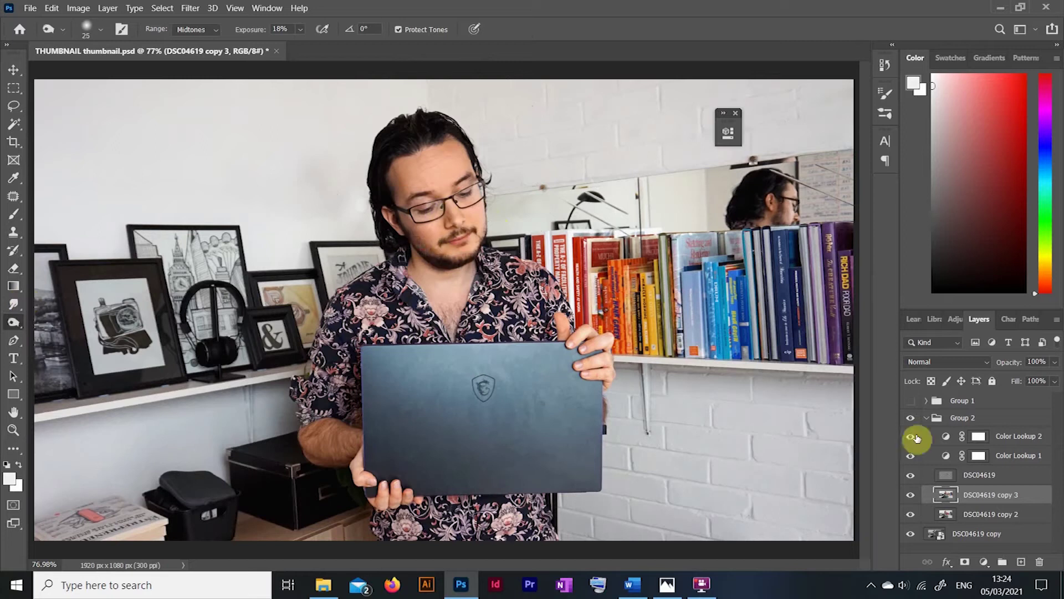
key(bracketleft)
key(bracketleft)
key(bracketleft)
key(bracketleft)
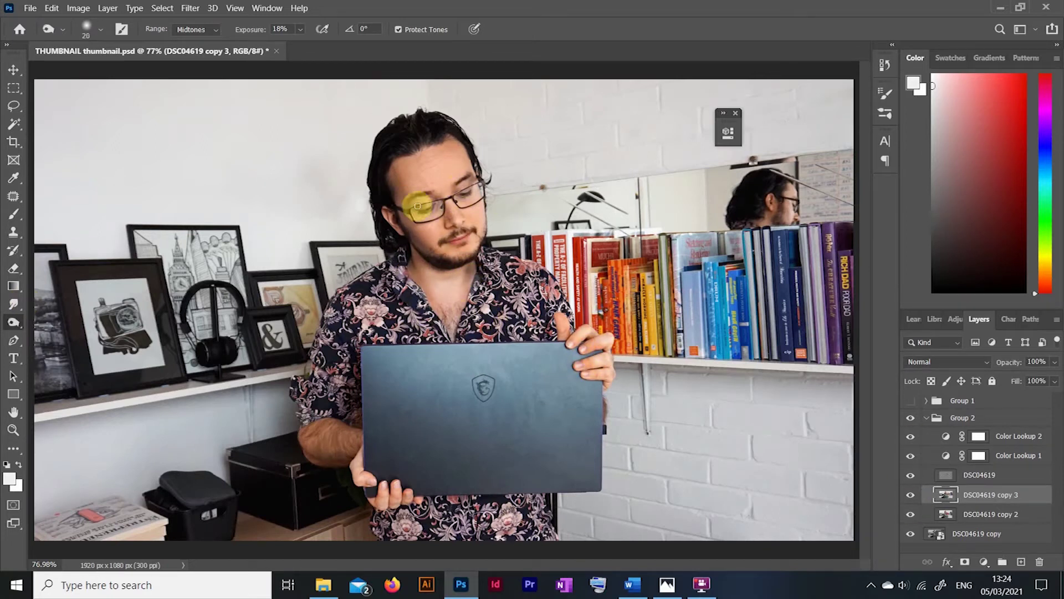
- Lower the burned DSC04619 copy 3 layer's opacity to 64% and save the document
click(1055, 362)
drag(1053, 378, 1031, 378)
click(911, 494)
click(911, 494)
key(ctrl+s)
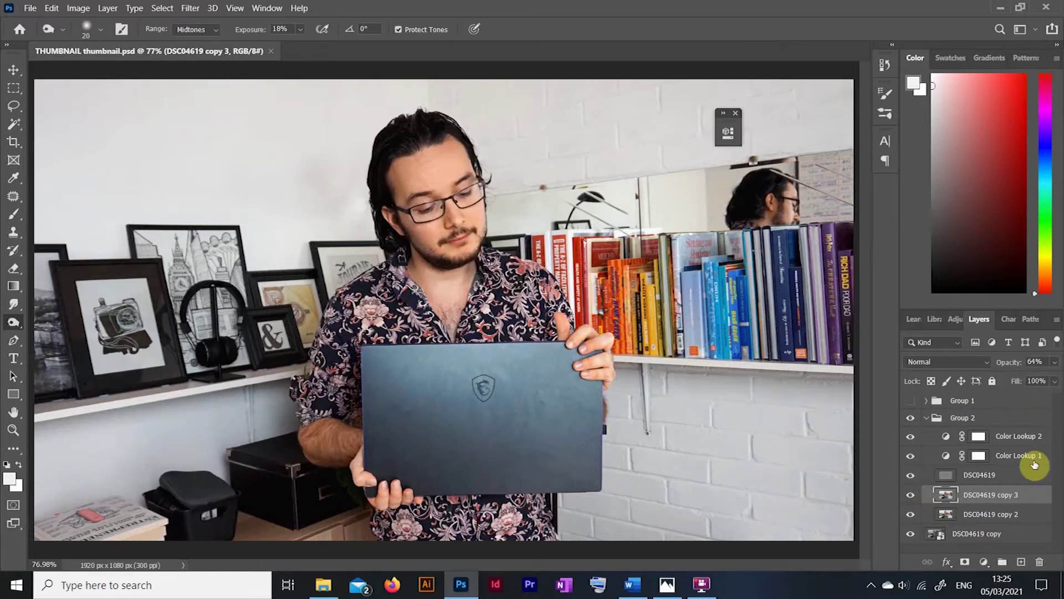
- Compare the burned shading with the unshaded photo by toggling the visibility of DSC04619 copy 3 and copy 2
click(912, 496)
click(911, 496)
click(912, 495)
click(911, 495)
click(911, 515)
click(911, 514)
click(911, 496)
click(911, 495)
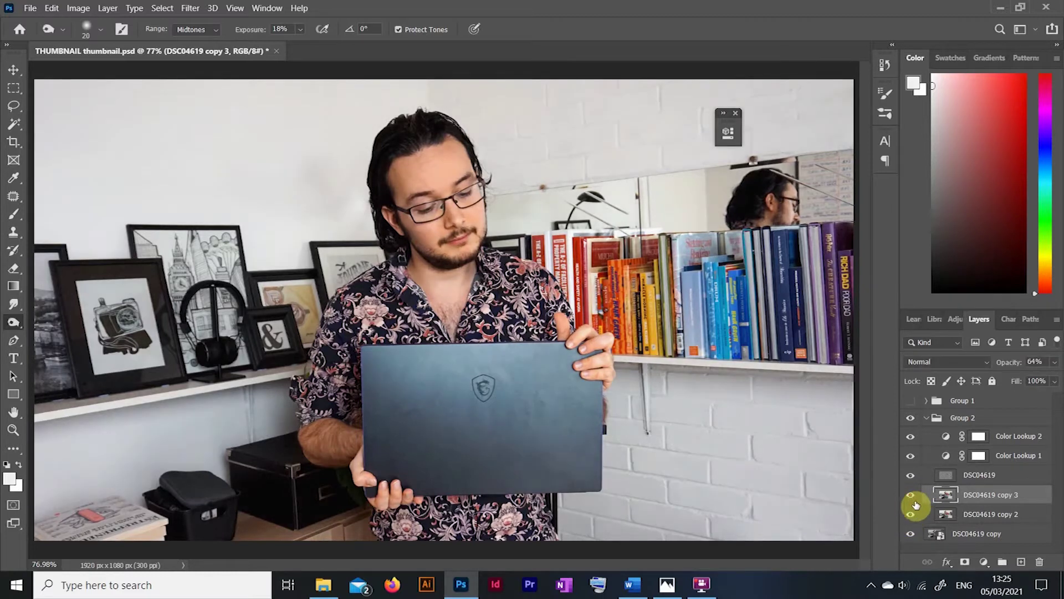
- Open the DSC04619 copy 2 layer in the Liquify filter
click(971, 515)
click(911, 514)
click(910, 514)
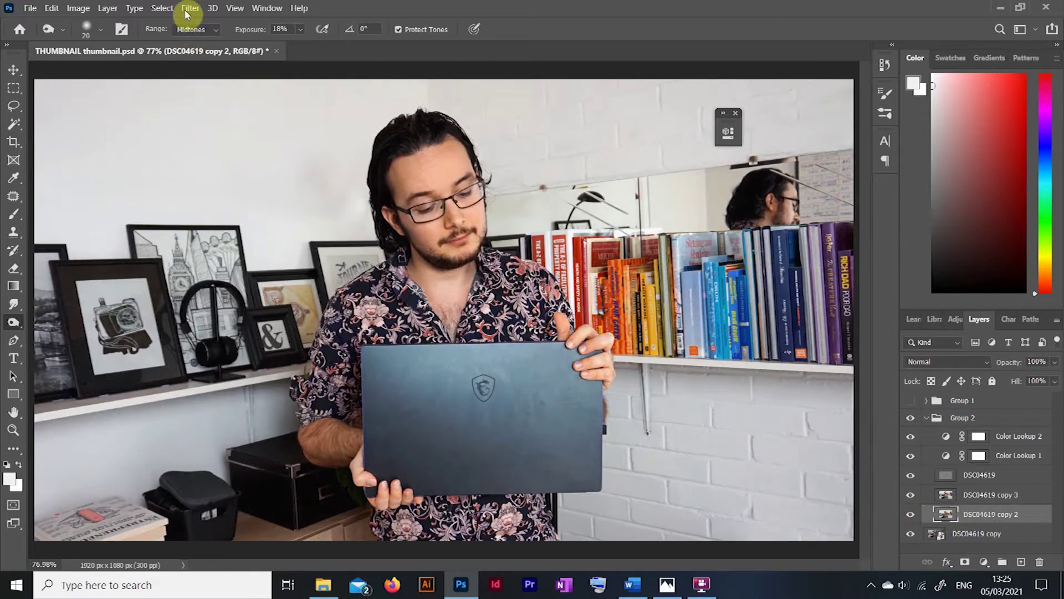
click(190, 7)
click(209, 111)
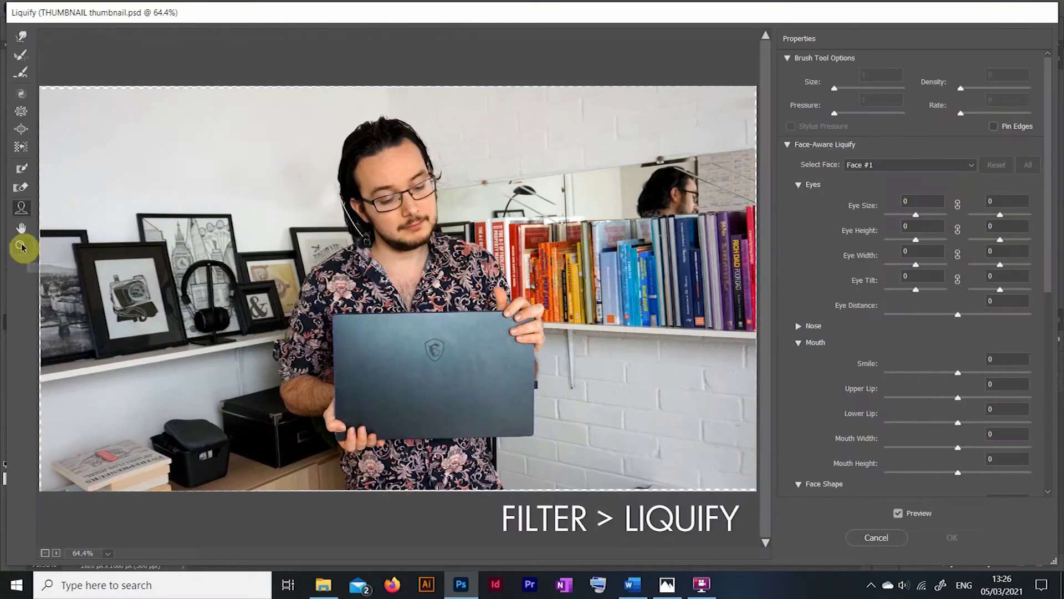
- Magnify the man's face to 100% in Liquify and activate the Face tool for reshaping it
click(22, 246)
drag(380, 180, 377, 193)
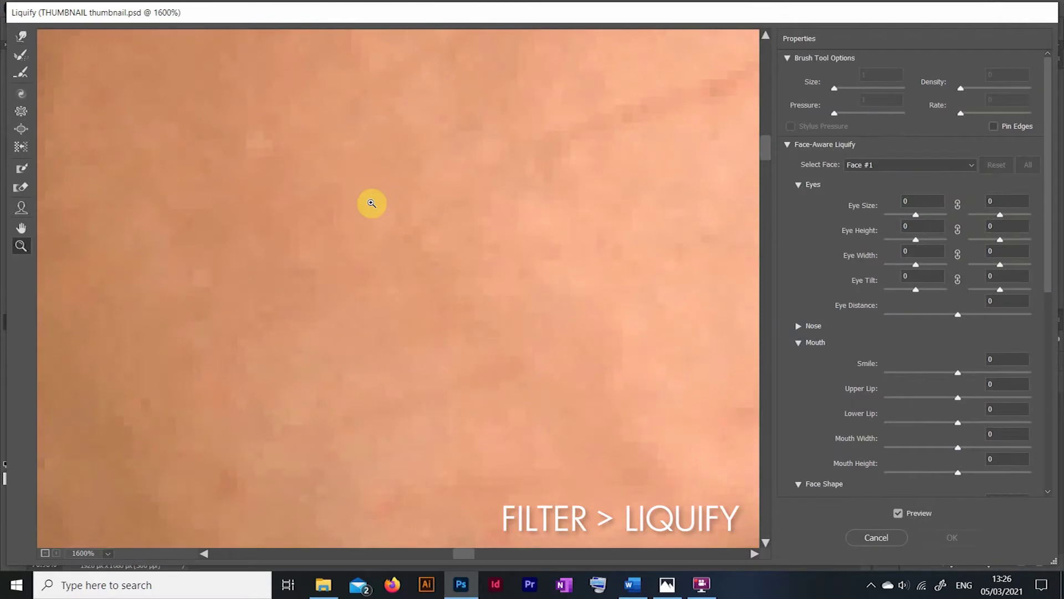
key(ctrl+minus)
key(ctrl+minus)
key(ctrl+minus)
key(ctrl+minus)
key(ctrl+plus)
click(21, 207)
key(ctrl+minus)
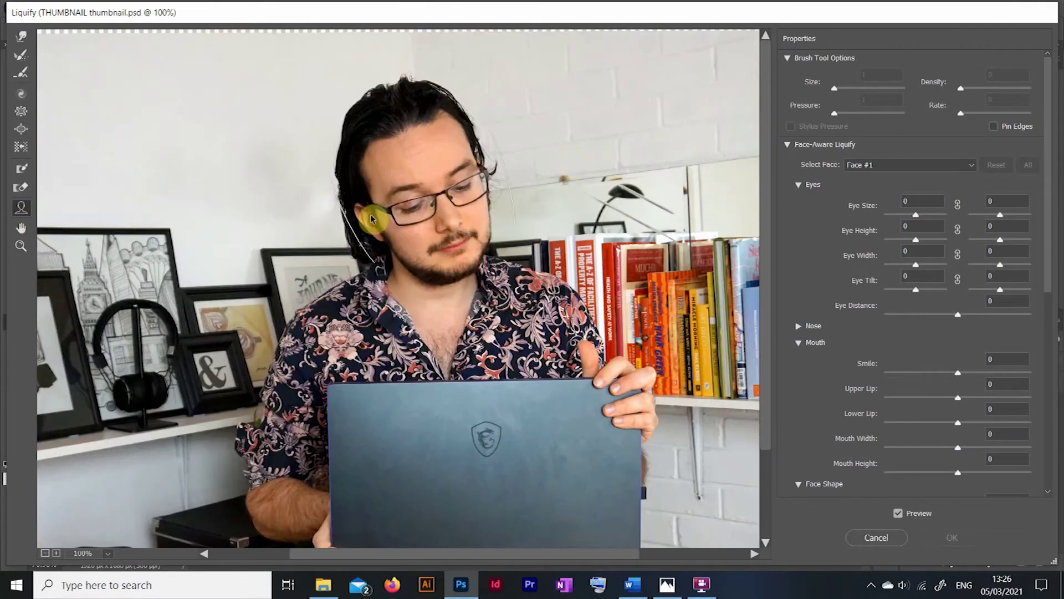